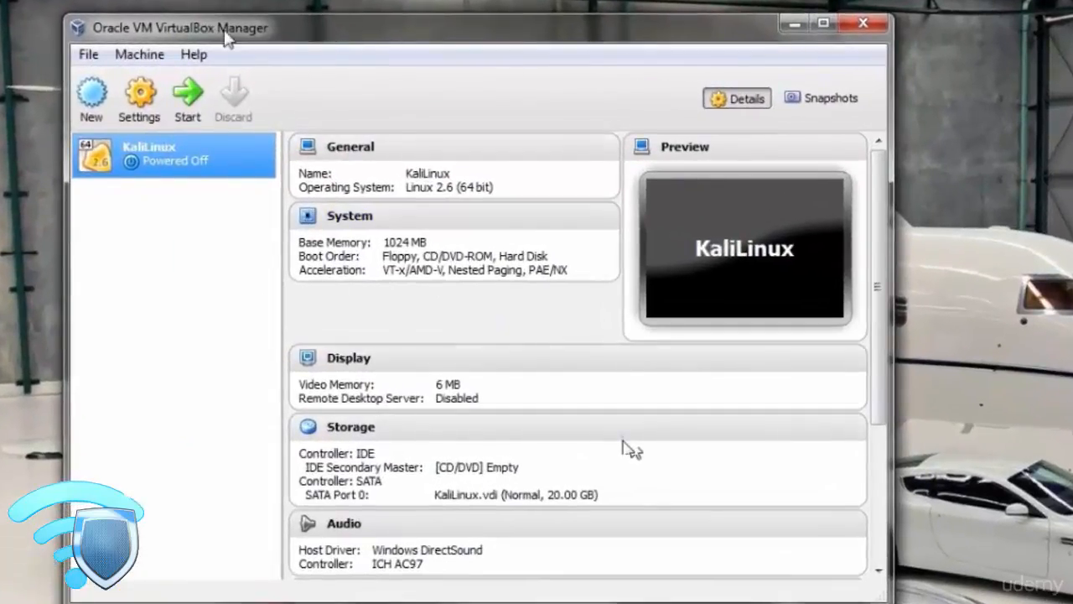
Start a new virtual machine named Kali Linux OS, with type Linux and version Debian (64 bit).
{"action": "left_click_drag", "start_coordinate": [144, 35], "coordinate": [213, 38]}
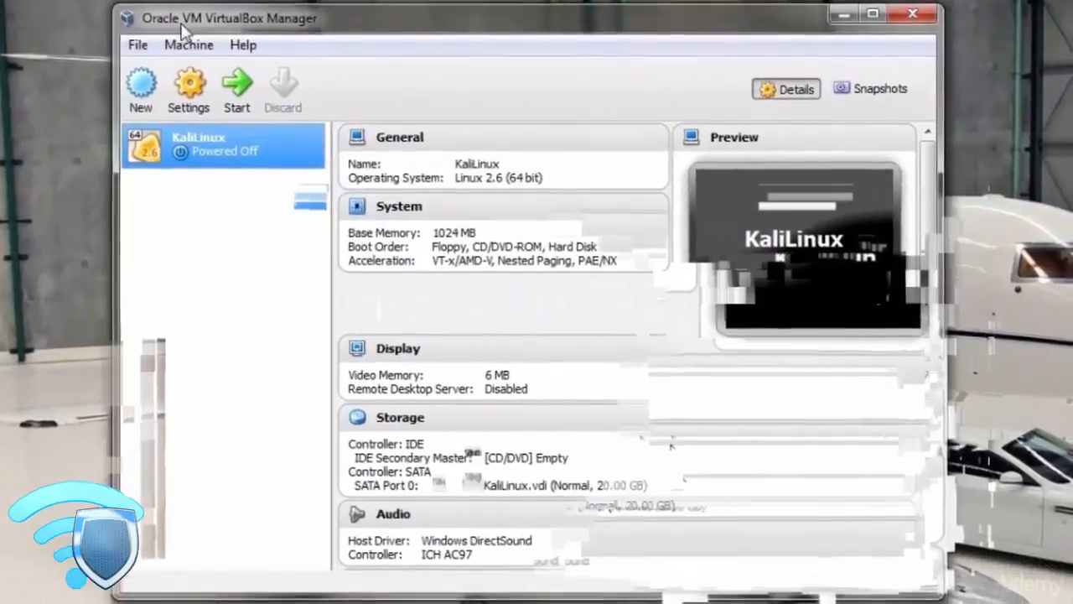
{"action": "left_click", "coordinate": [148, 101]}
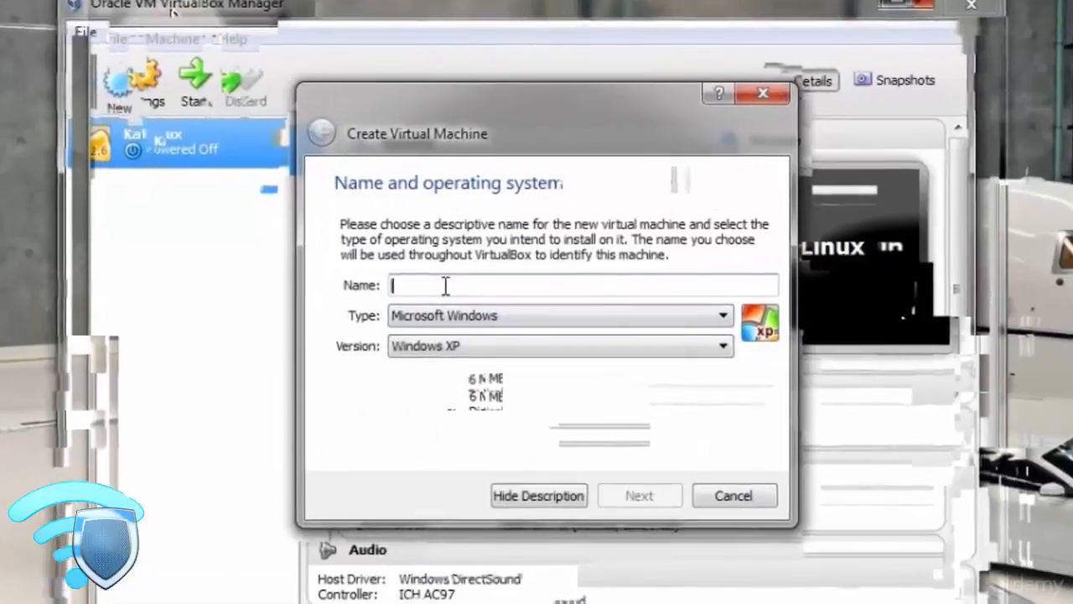
{"action": "type", "text": "Kal"}
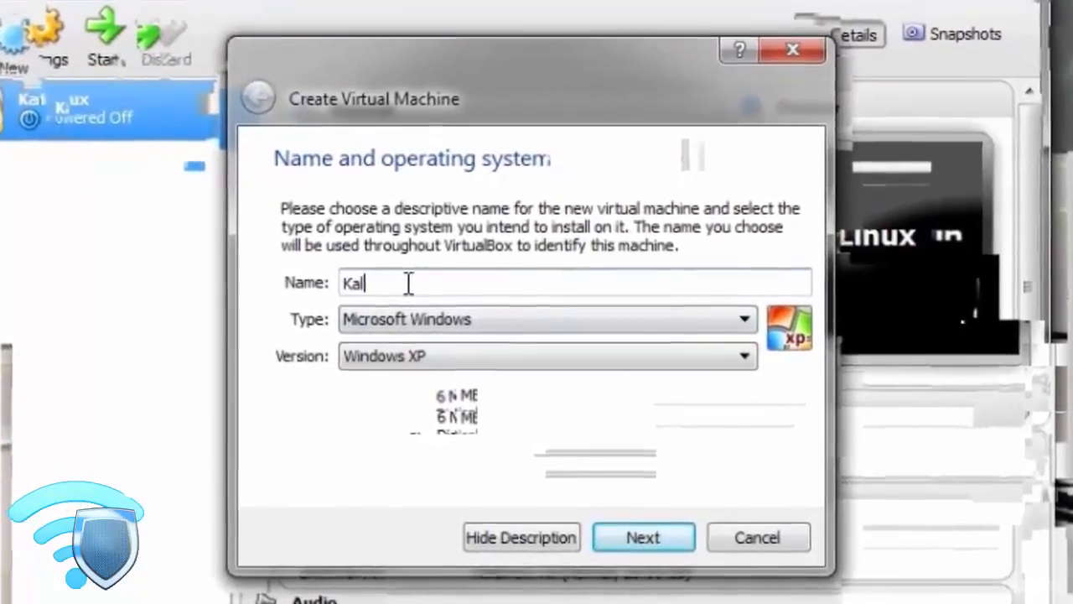
{"action": "type", "text": "i Li"}
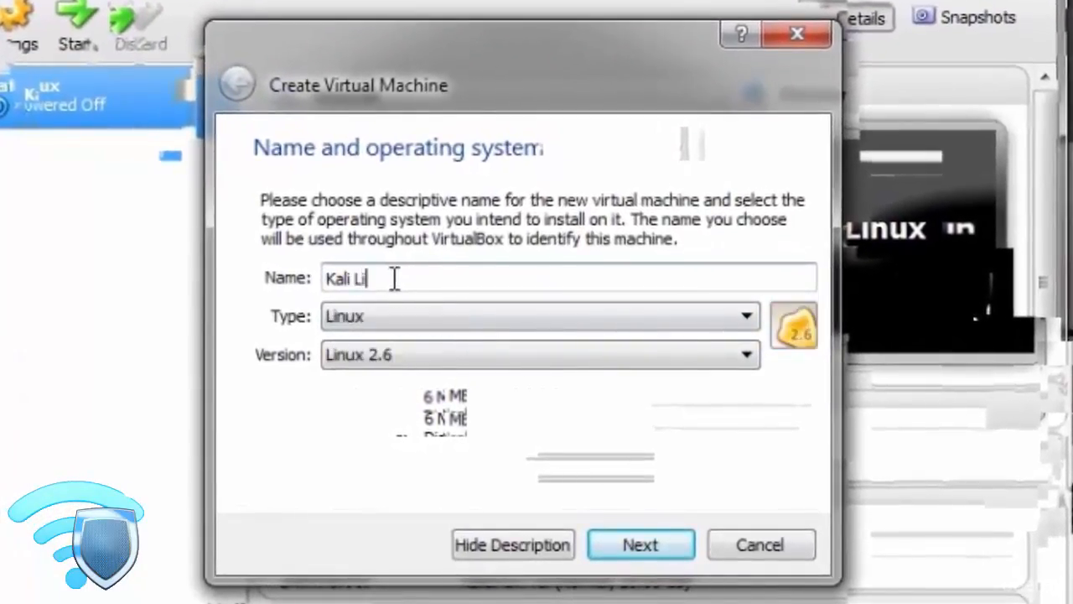
{"action": "type", "text": "nux OS"}
{"action": "left_click", "coordinate": [401, 356]}
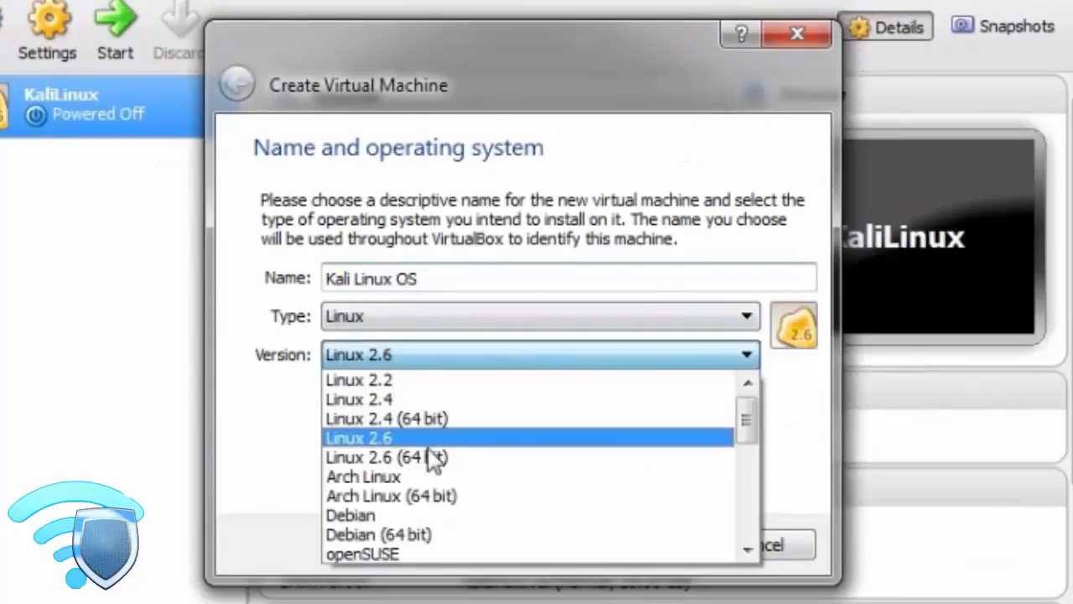
{"action": "left_click", "coordinate": [411, 532]}
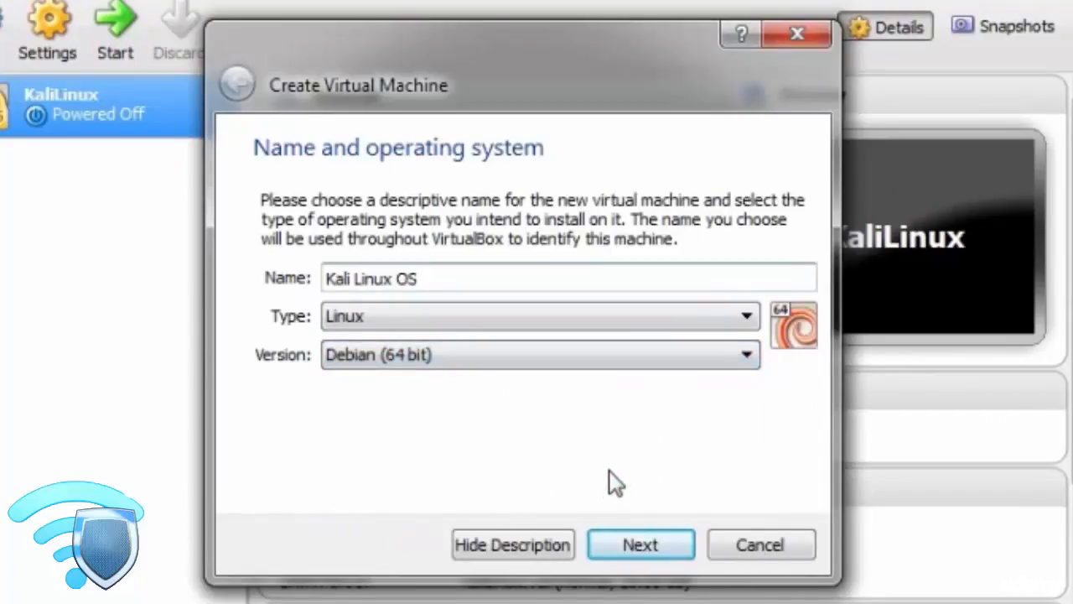
{"action": "left_click", "coordinate": [635, 546]}
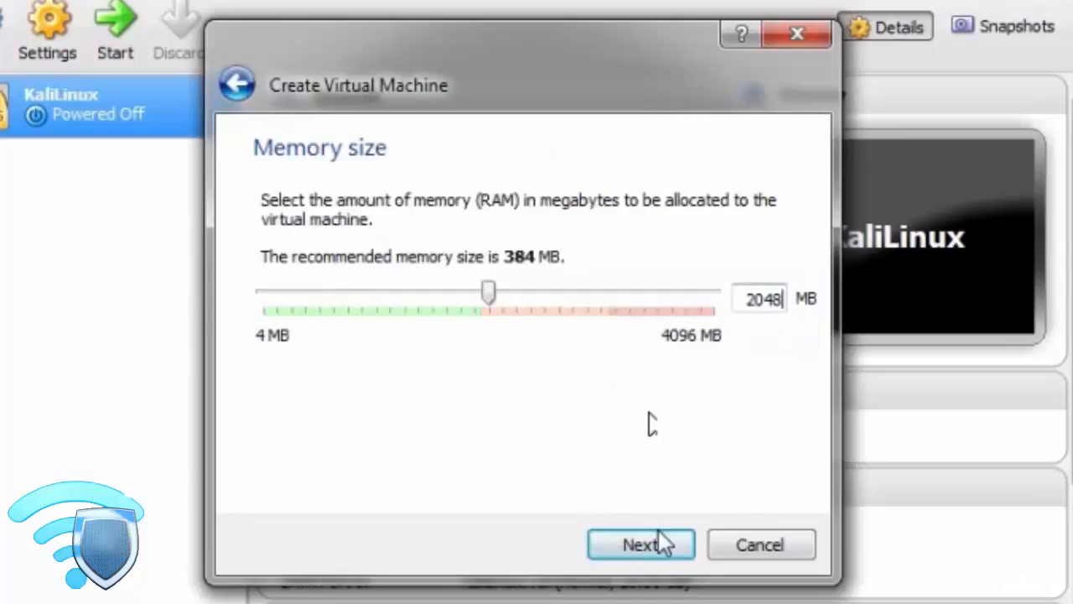
Allocate 2048 MB of memory and choose a new, dynamically allocated VMDK virtual hard drive for the machine.
{"action": "left_click", "coordinate": [653, 543]}
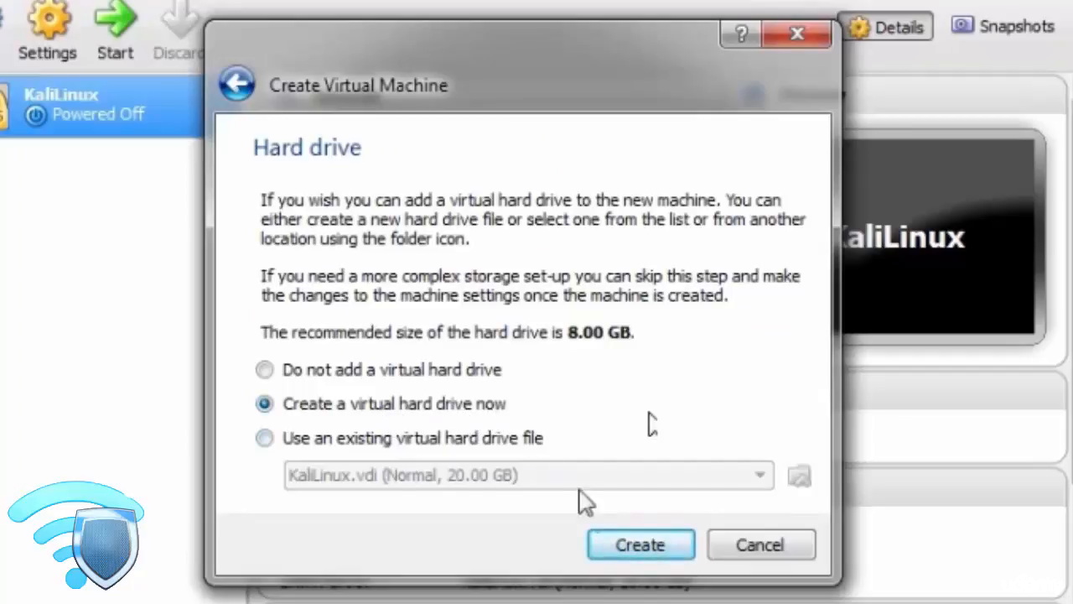
{"action": "left_click", "coordinate": [622, 544]}
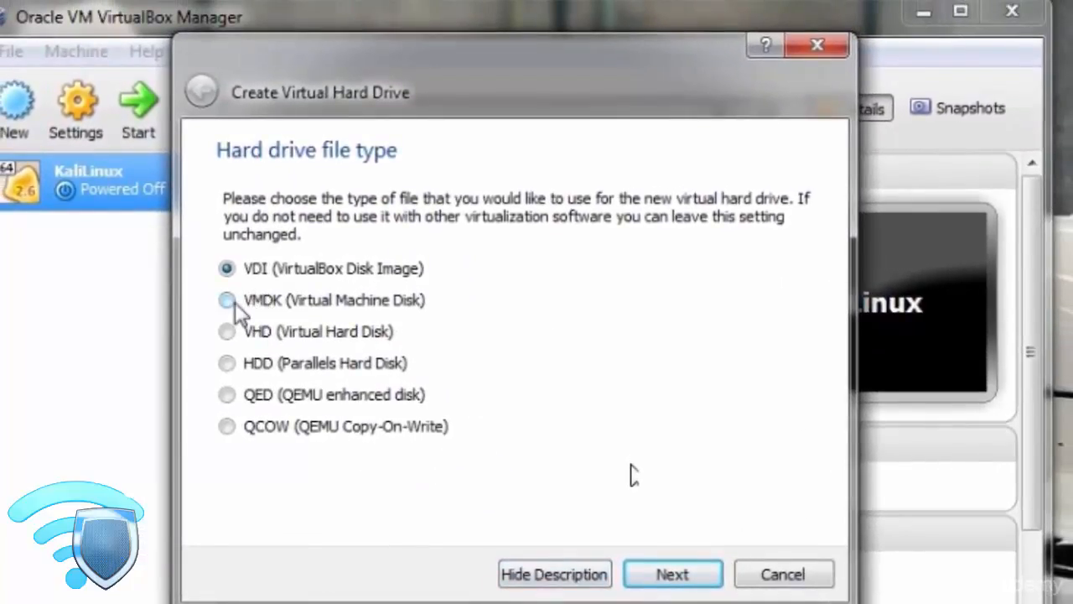
{"action": "left_click", "coordinate": [216, 257]}
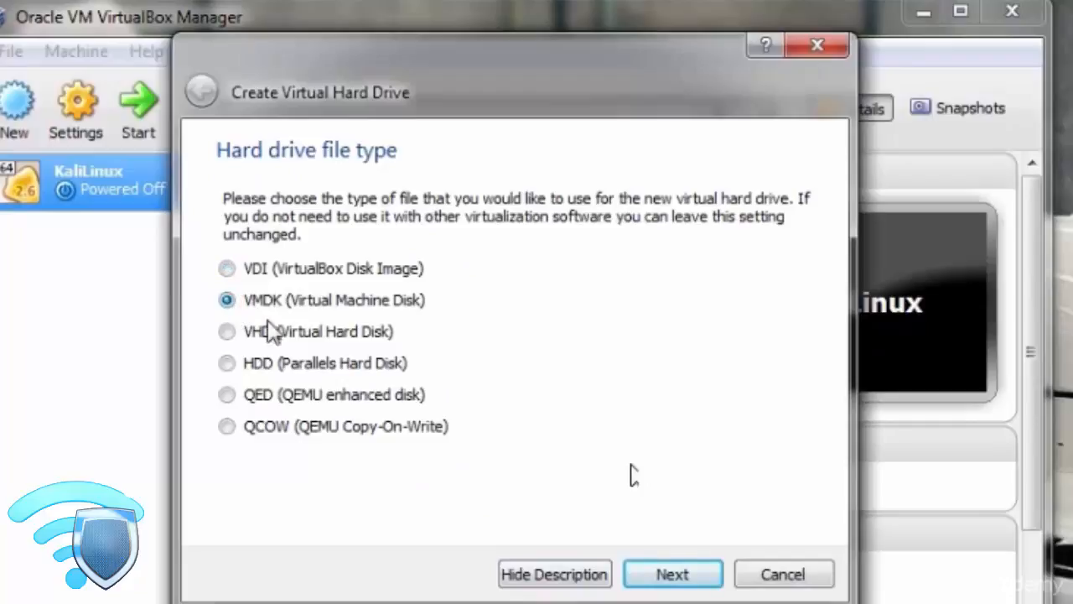
{"action": "left_click", "coordinate": [673, 576]}
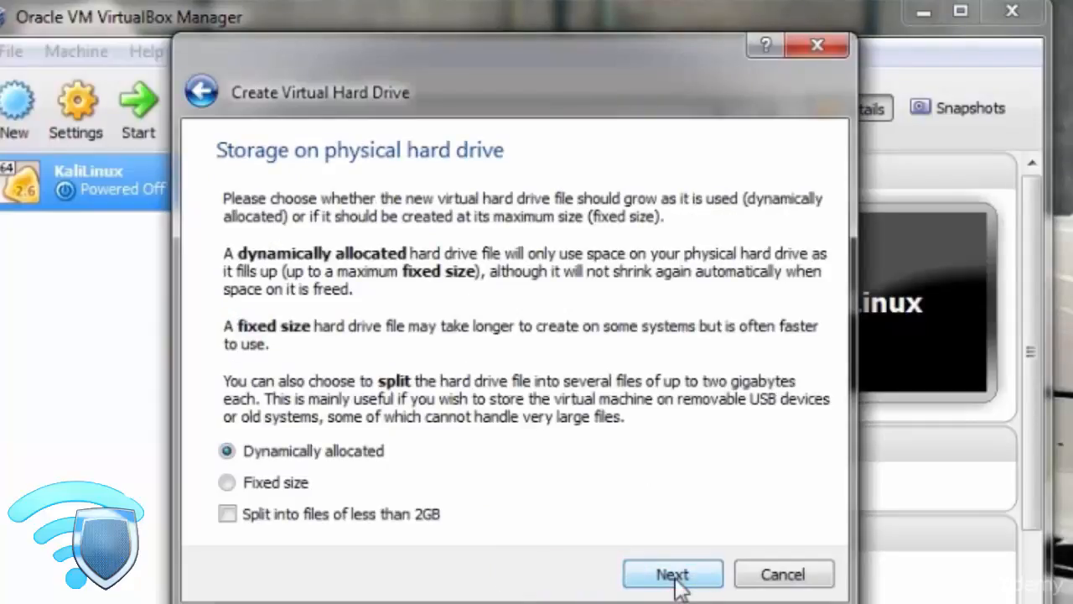
{"action": "left_click", "coordinate": [673, 575]}
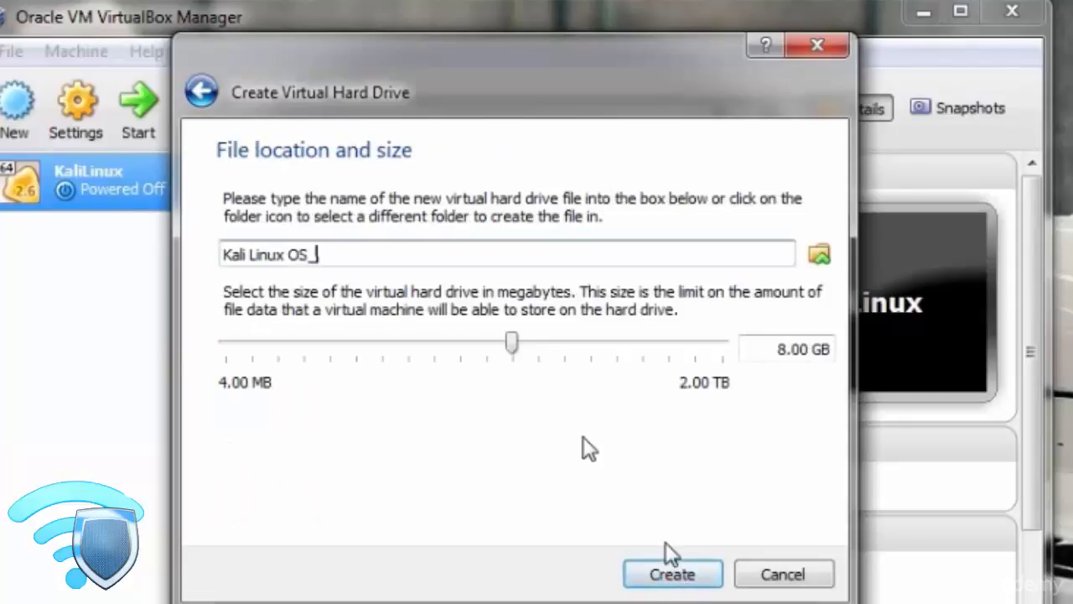
Name the hard drive file Kali Linux OS_, set its size to 40.00 GB and create it.
{"action": "left_click", "coordinate": [780, 348]}
{"action": "key", "text": "BackSpace"}
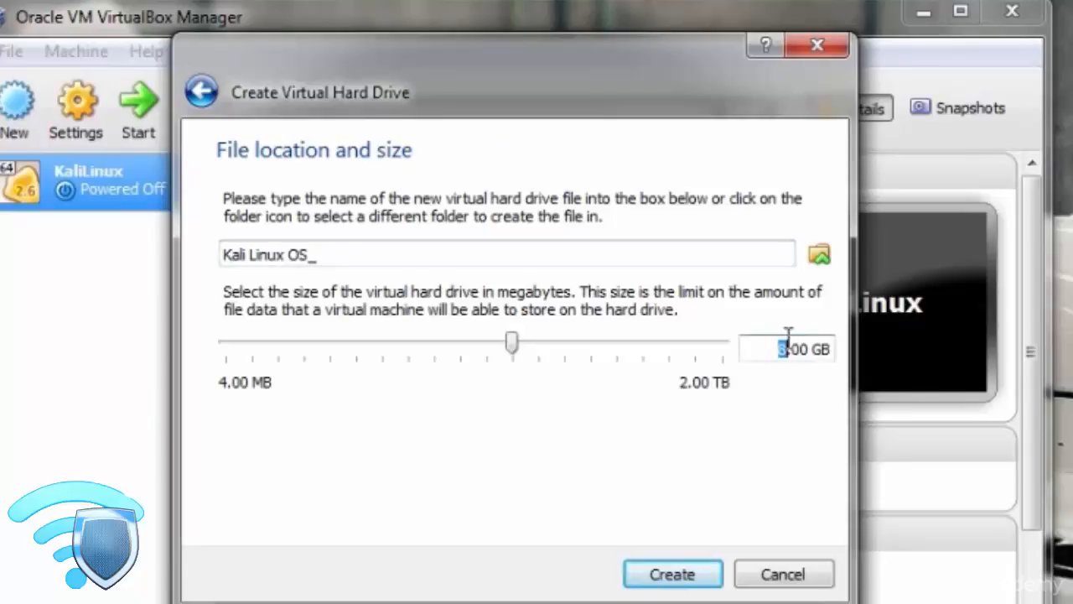
{"action": "type", "text": "40"}
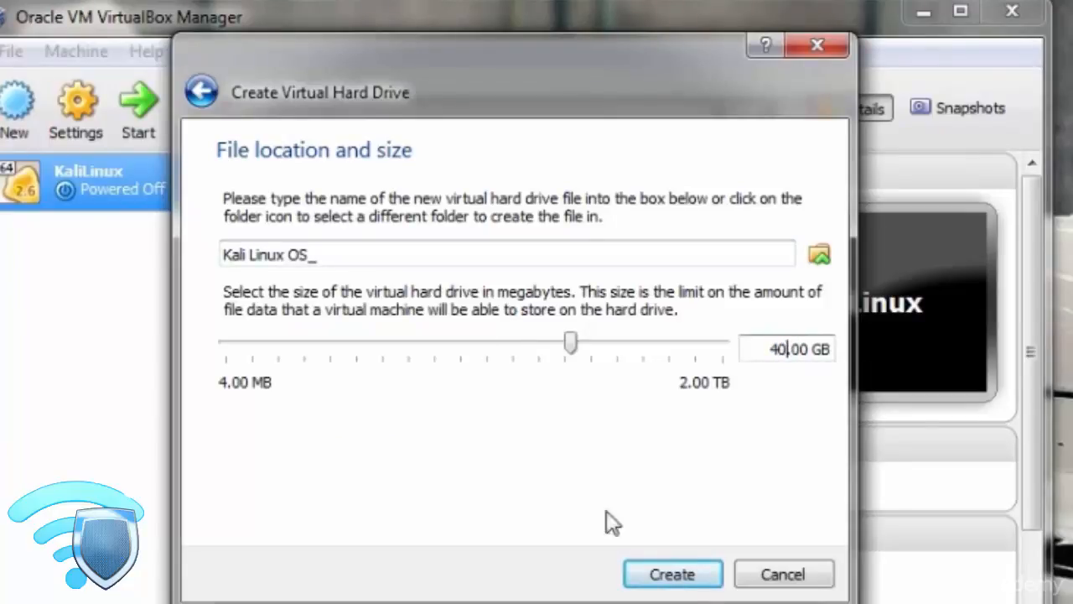
{"action": "left_click", "coordinate": [659, 574]}
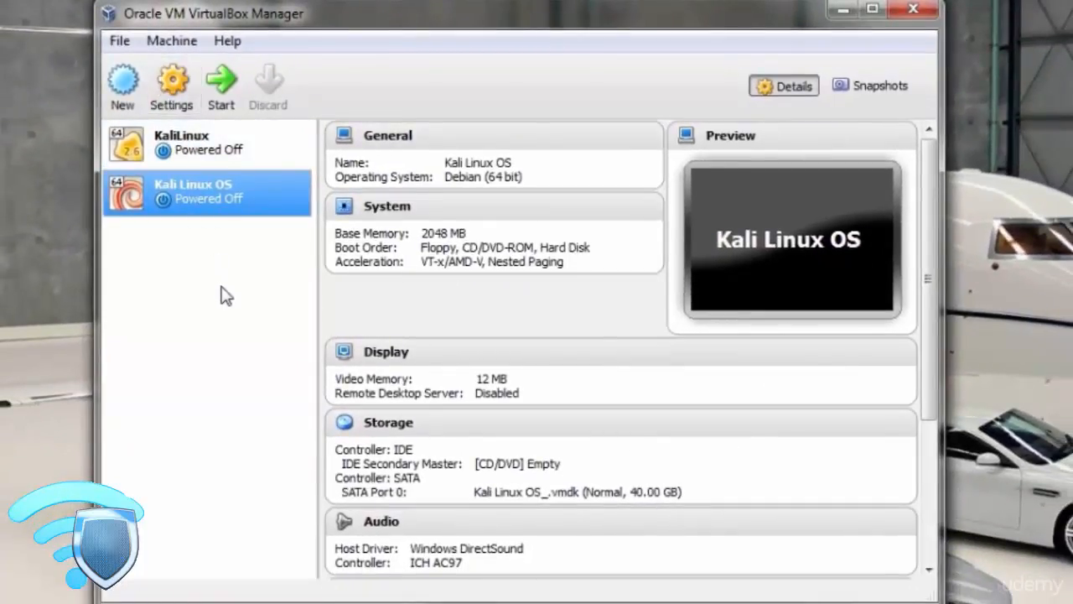
Set the video memory of the Kali Linux OS machine to 128 MB.
{"action": "left_click", "coordinate": [175, 102]}
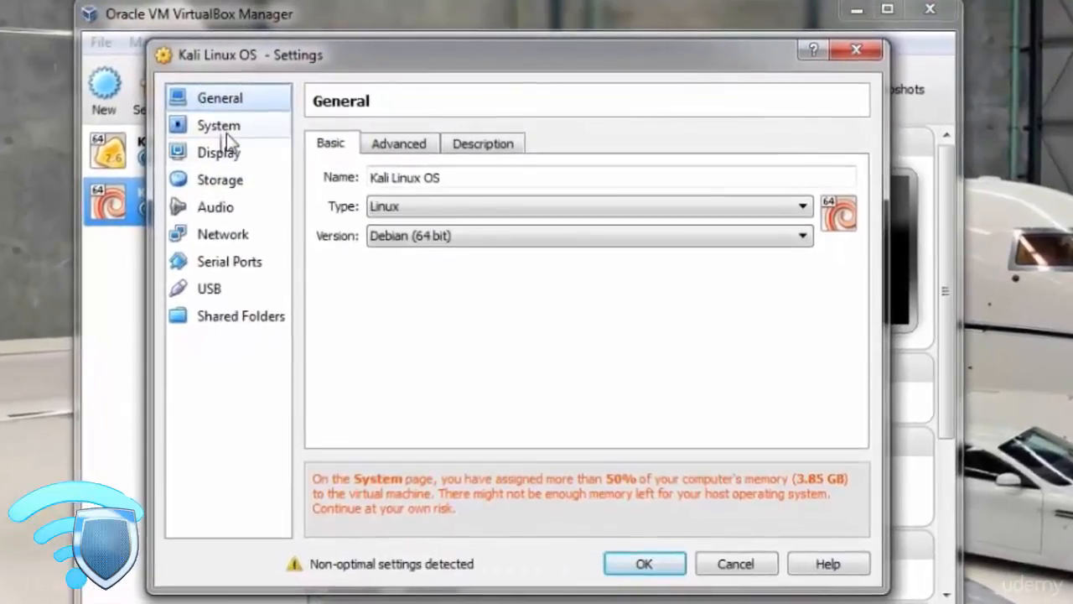
{"action": "left_click", "coordinate": [228, 130]}
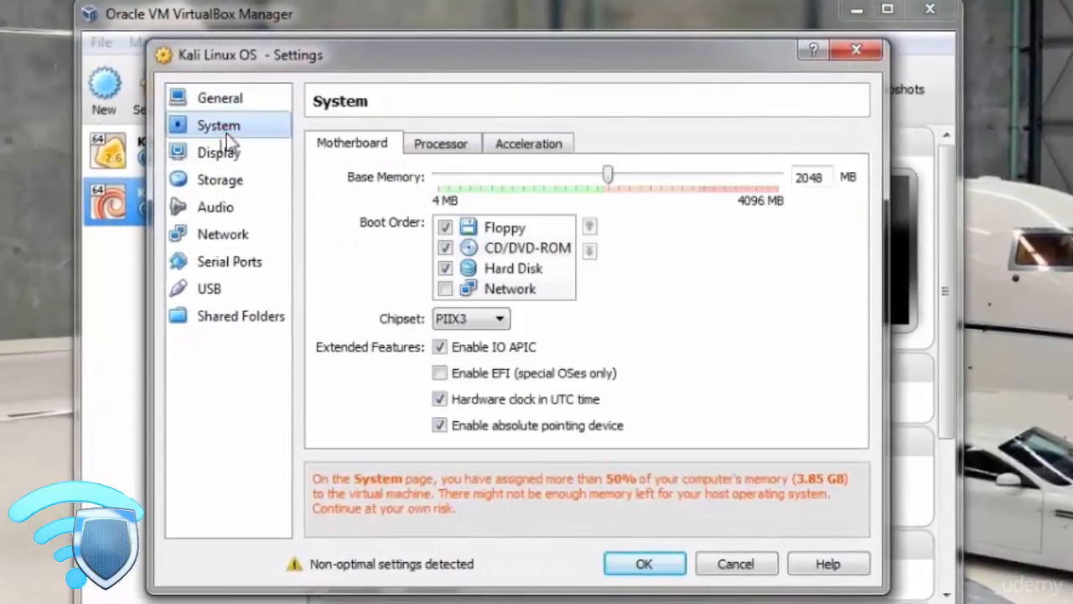
{"action": "left_click", "coordinate": [219, 152]}
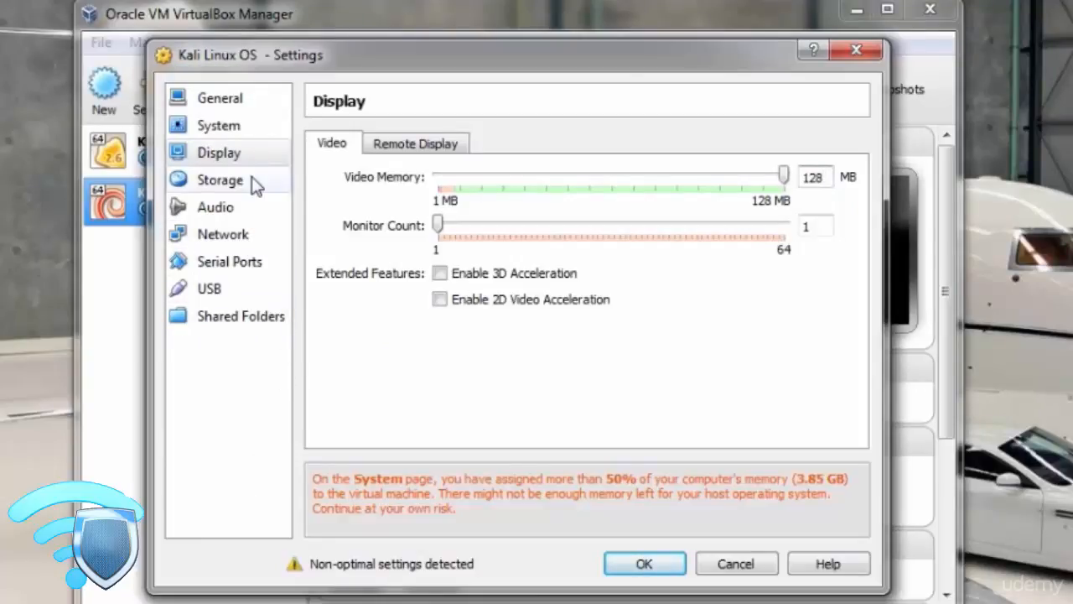
Attach the kali-linux-1.0.3-i386 ISO to the machine's empty IDE optical drive and save the settings.
{"action": "left_click", "coordinate": [251, 183]}
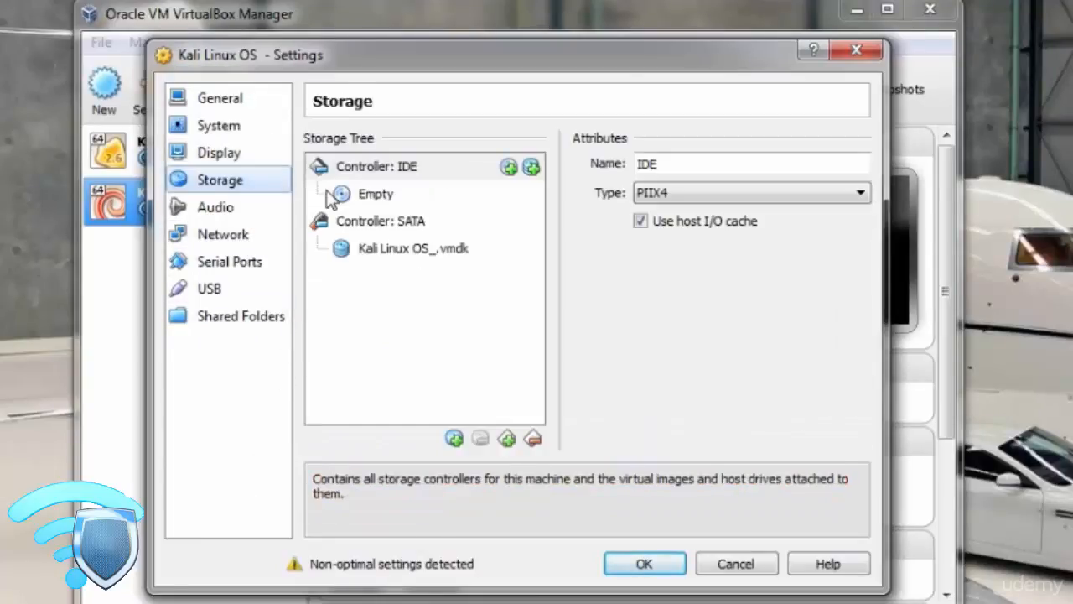
{"action": "left_click", "coordinate": [376, 201]}
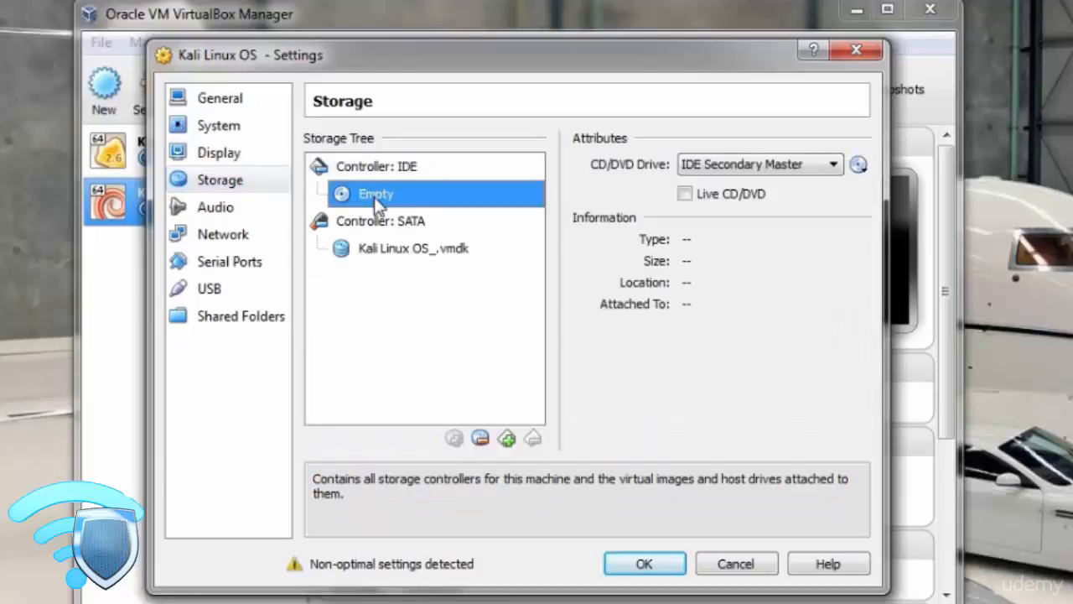
{"action": "left_click", "coordinate": [857, 165]}
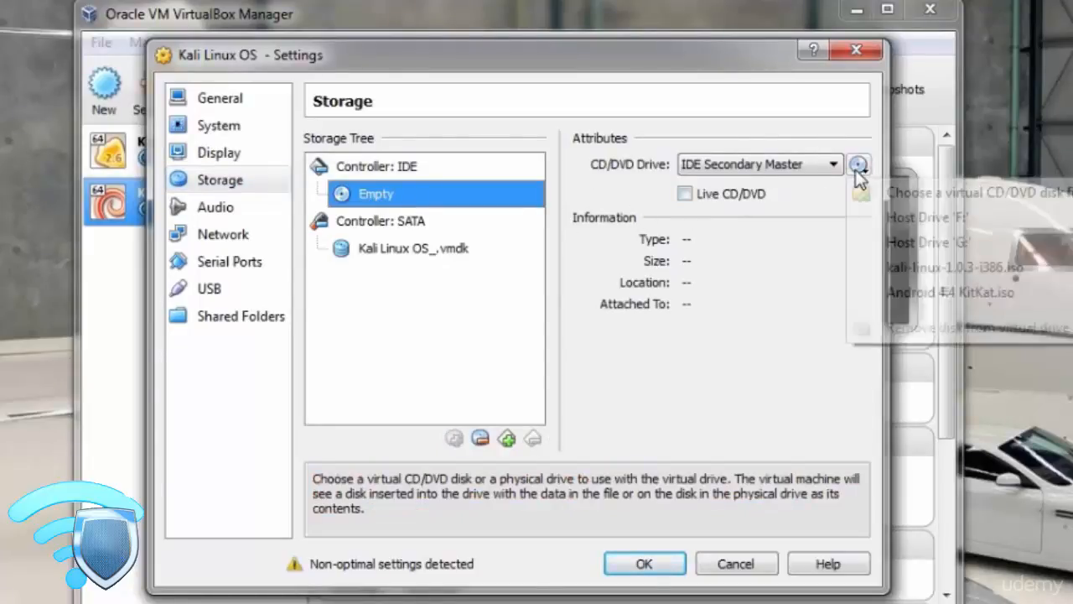
{"action": "left_click", "coordinate": [898, 201]}
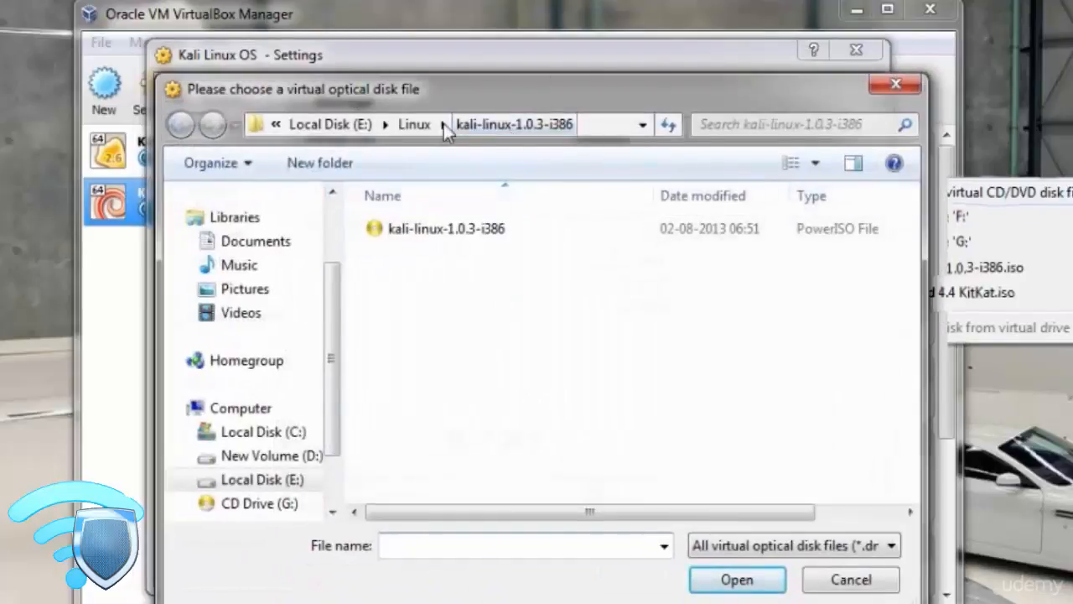
{"action": "left_click", "coordinate": [449, 230]}
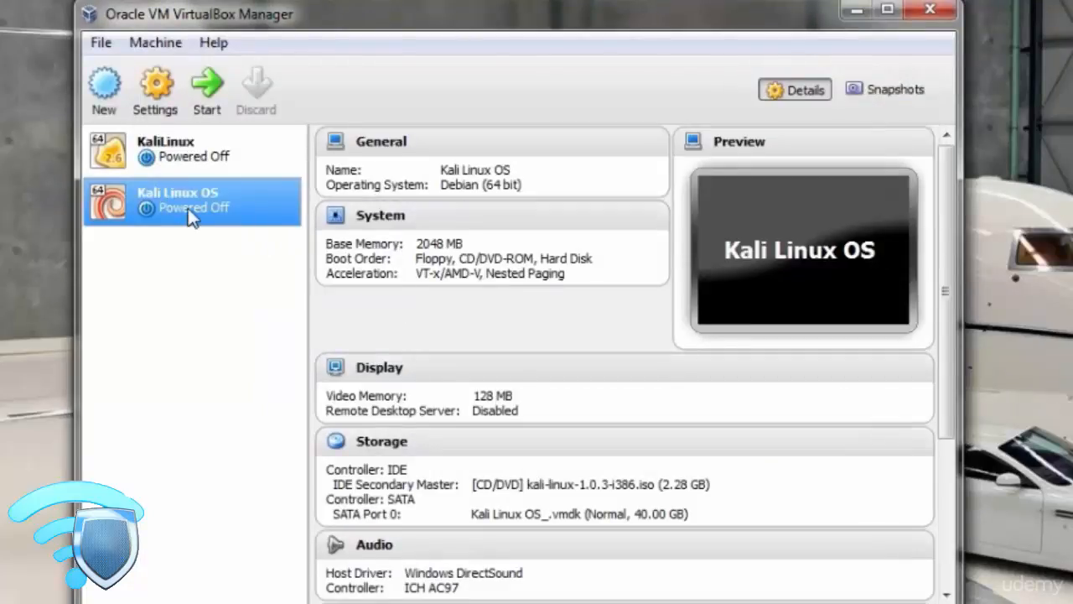
Start the Kali Linux OS machine, accepting the keyboard capture notice and continuing past the hardware acceleration error.
{"action": "left_click", "coordinate": [211, 88]}
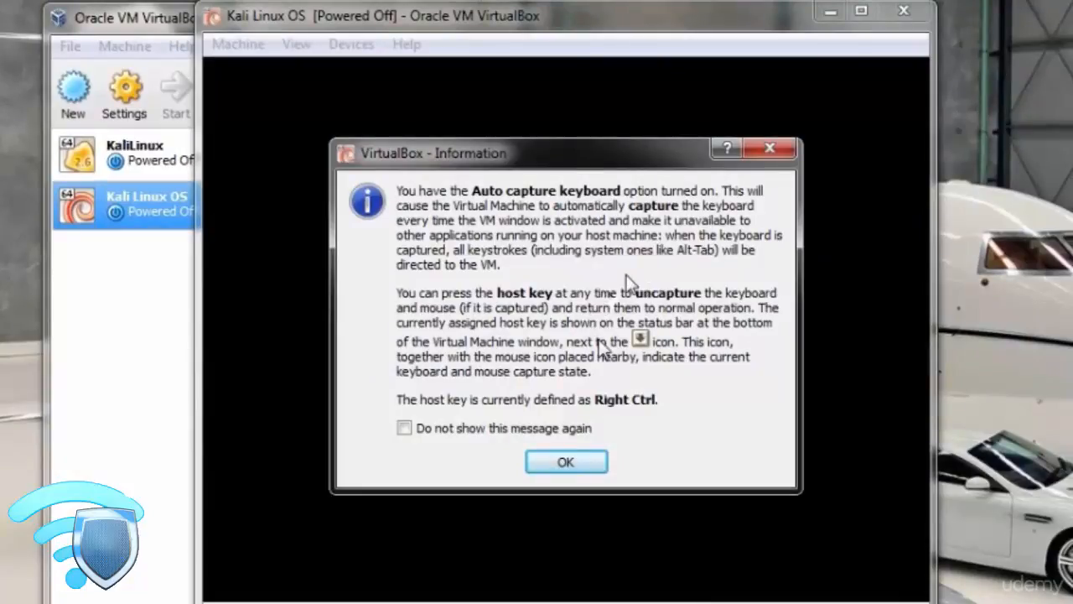
{"action": "left_click", "coordinate": [578, 459]}
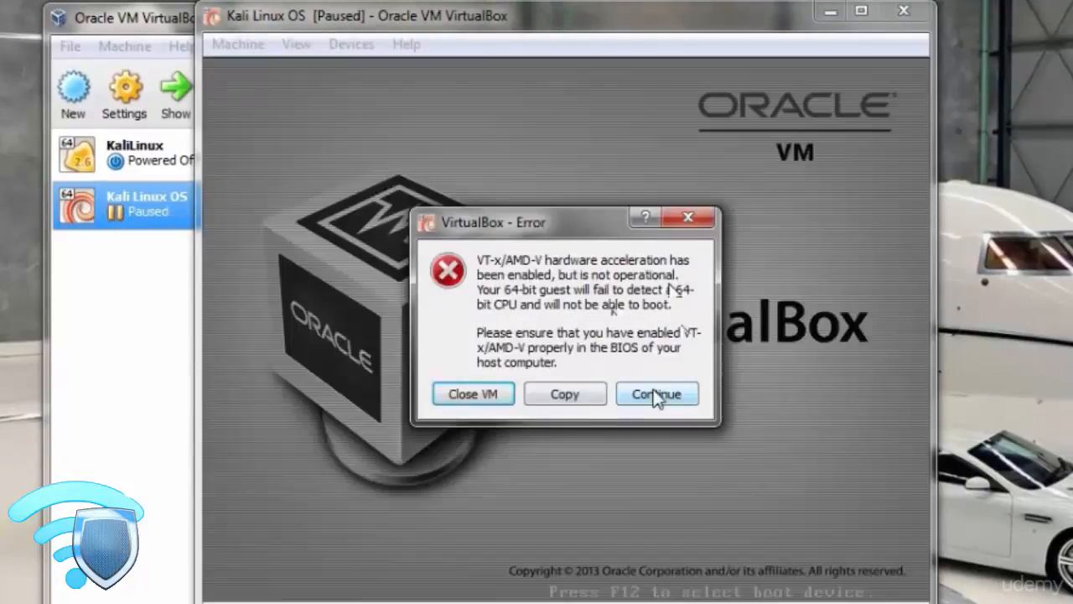
{"action": "left_click", "coordinate": [656, 396]}
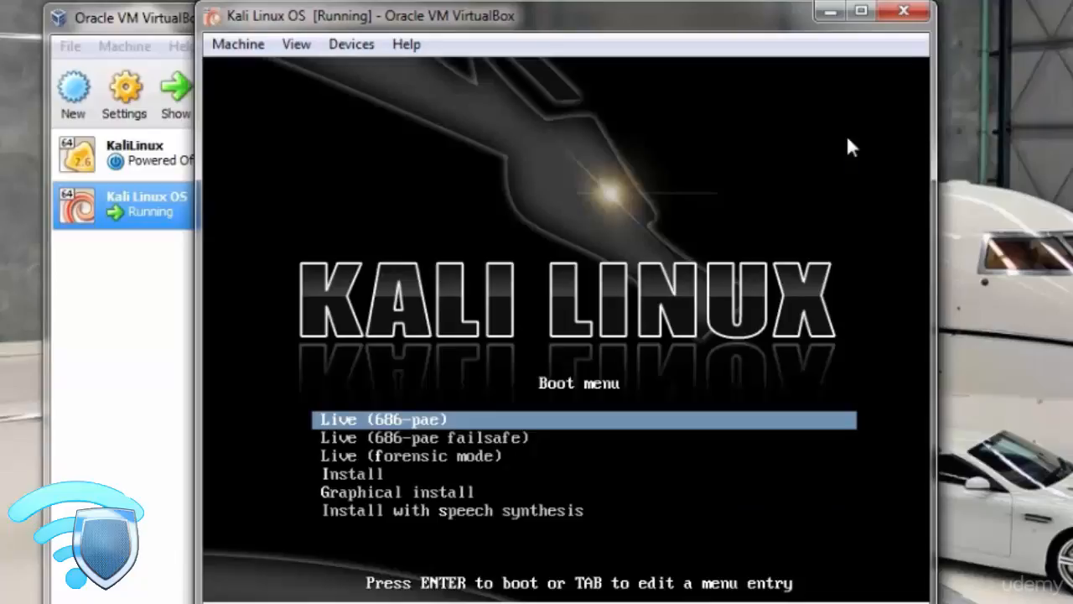
Boot the Graphical install entry from the Kali Linux boot menu.
{"action": "key", "text": "Down"}
{"action": "key", "text": "Down"}
{"action": "key", "text": "Down"}
{"action": "key", "text": "Down"}
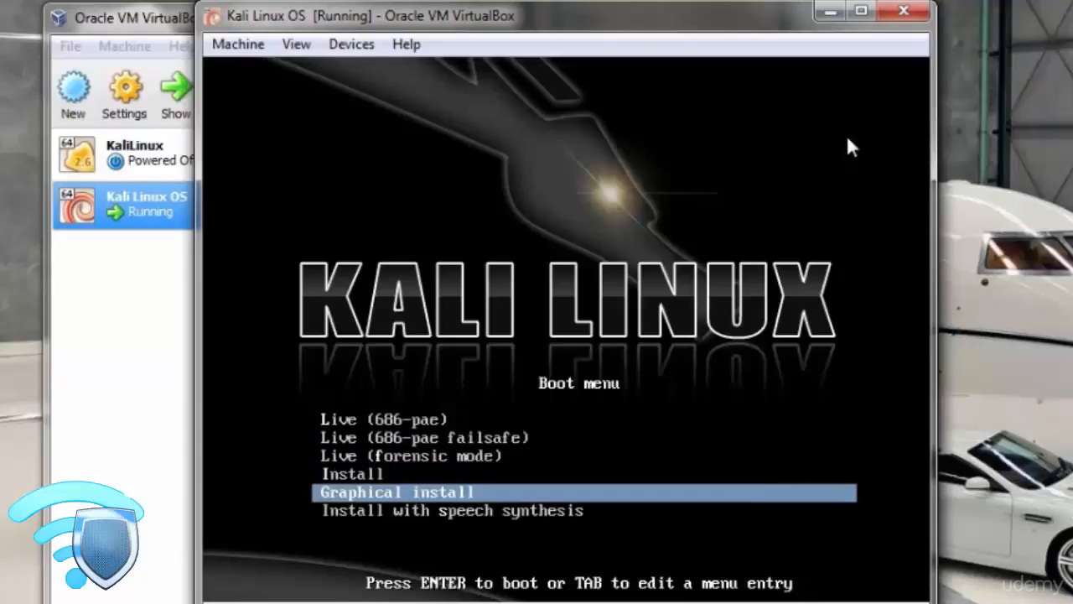
{"action": "key", "text": "Return"}
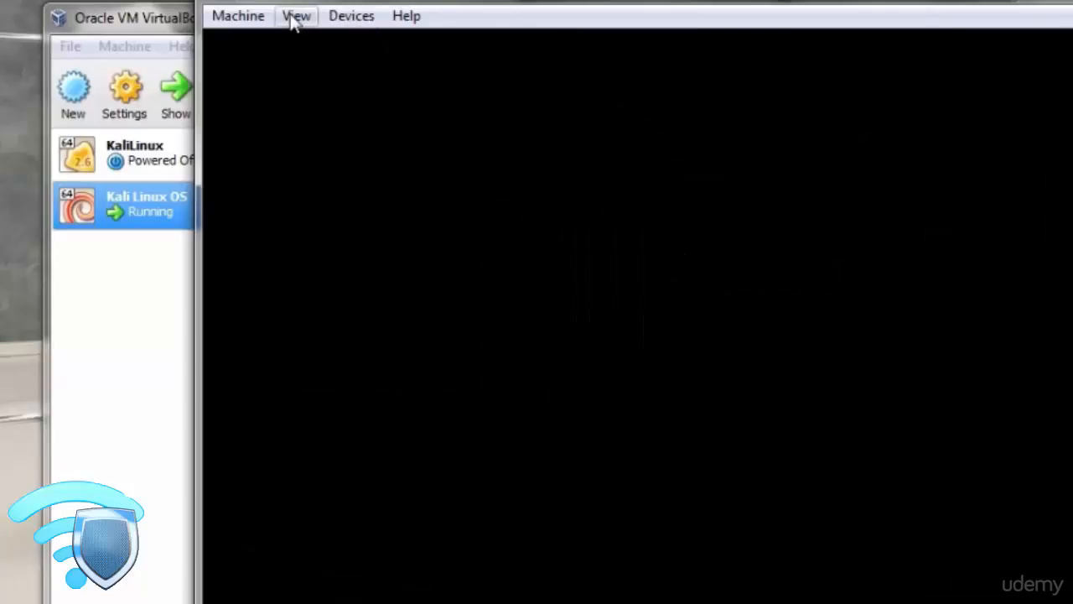
Switch the running machine's display to Scale Mode and restore its maximized window to a smaller size on the desktop.
{"action": "left_click", "coordinate": [295, 17]}
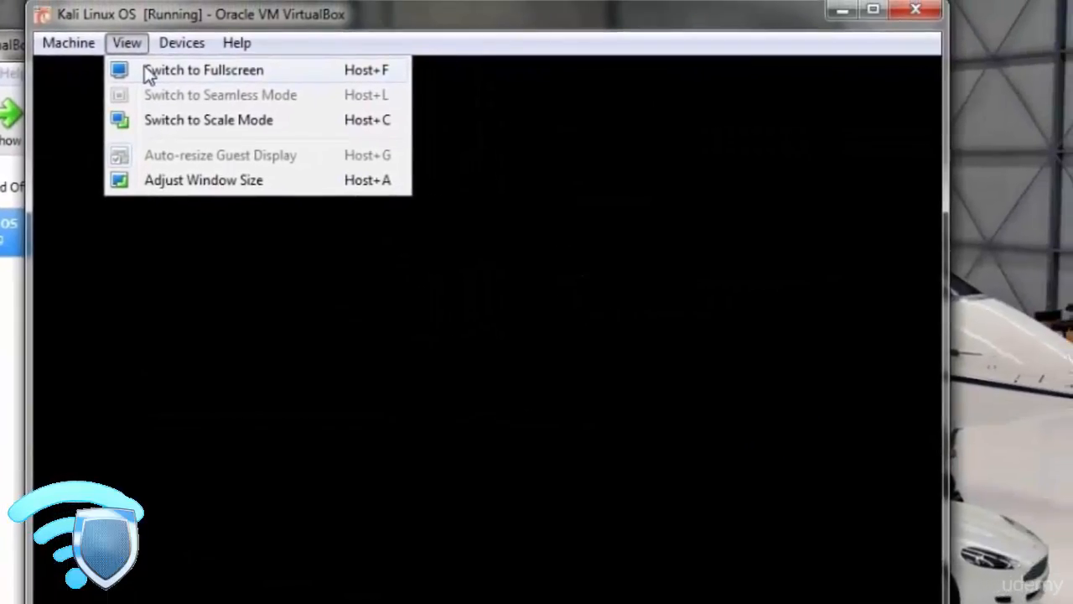
{"action": "left_click", "coordinate": [144, 68]}
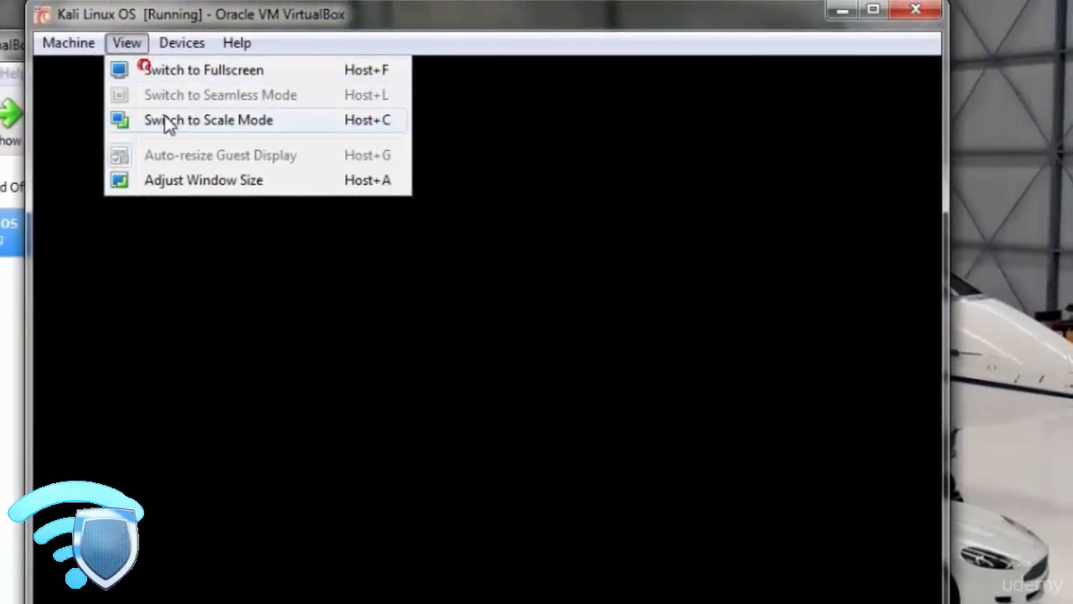
{"action": "left_click", "coordinate": [165, 118]}
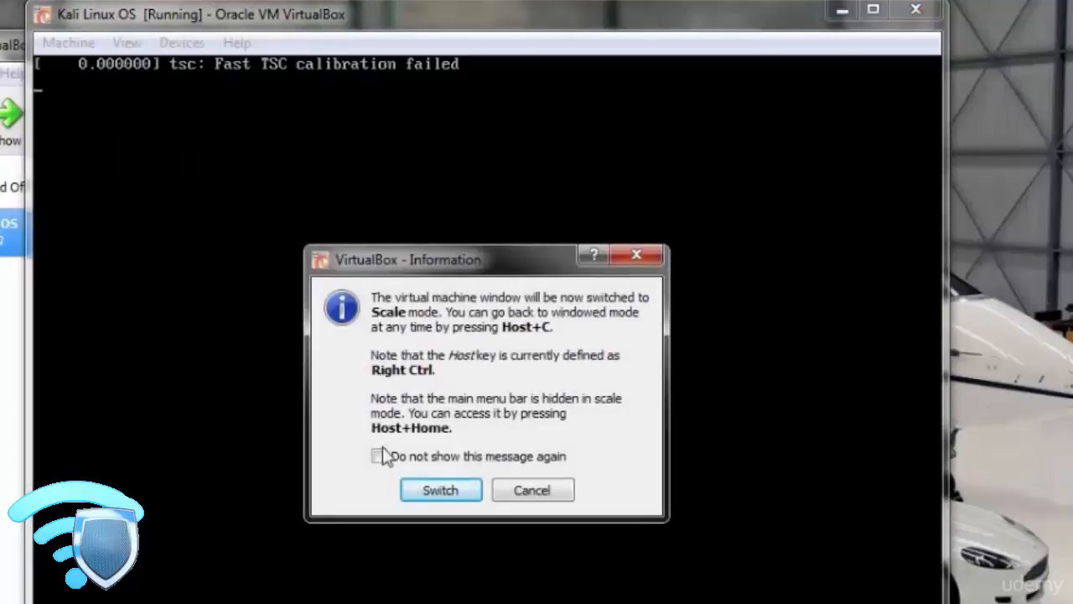
{"action": "left_click", "coordinate": [433, 491]}
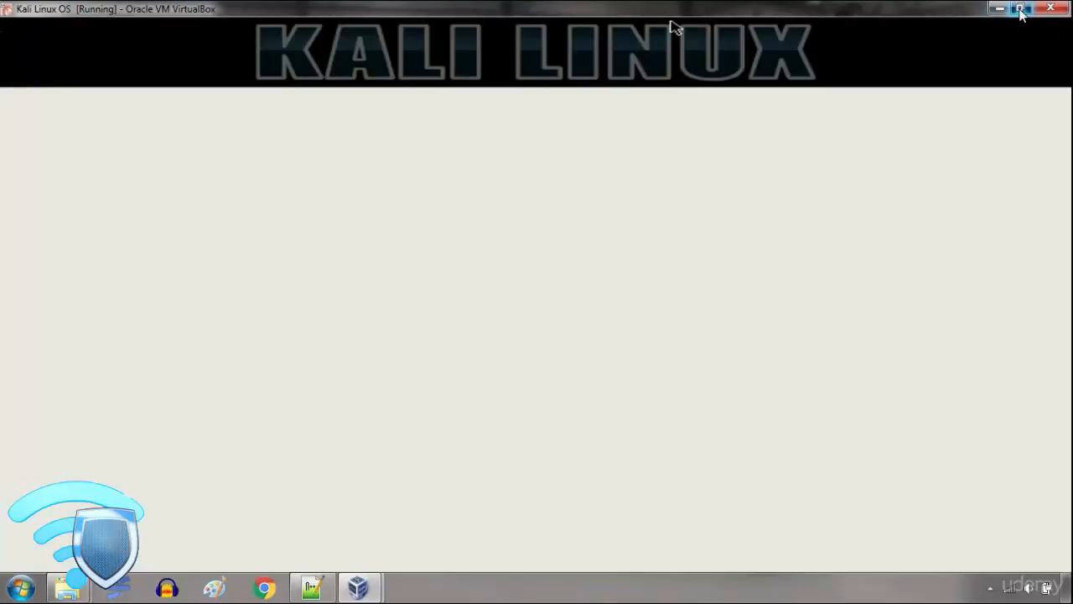
{"action": "left_click", "coordinate": [1020, 8]}
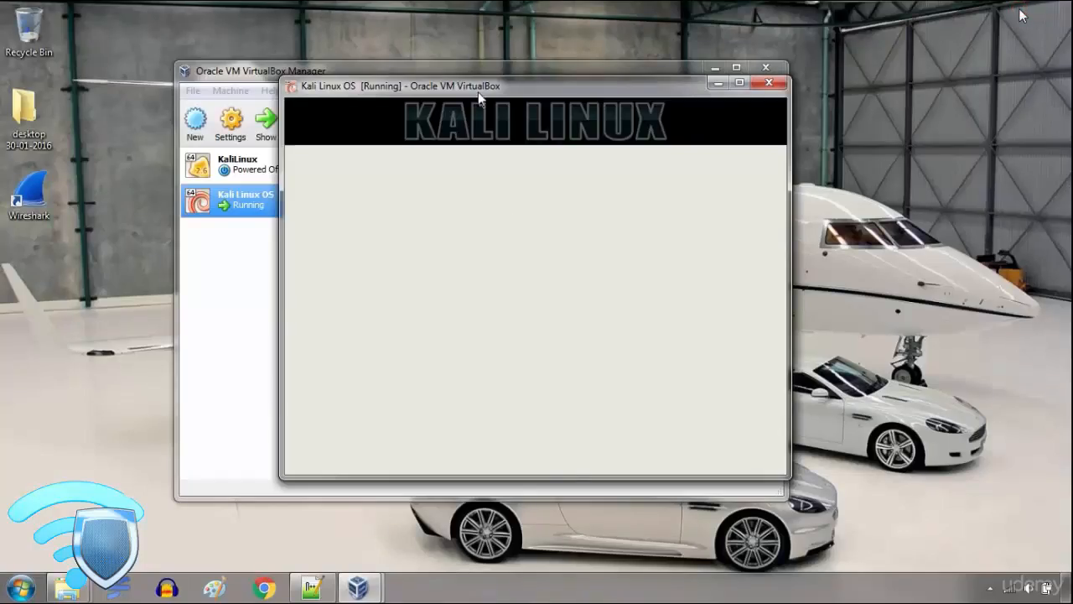
{"action": "mouse_move", "coordinate": [480, 96]}
{"action": "left_mouse_down"}
{"action": "mouse_move", "coordinate": [477, 86]}
{"action": "mouse_move", "coordinate": [501, 92]}
{"action": "mouse_move", "coordinate": [479, 101]}
{"action": "left_mouse_up"}
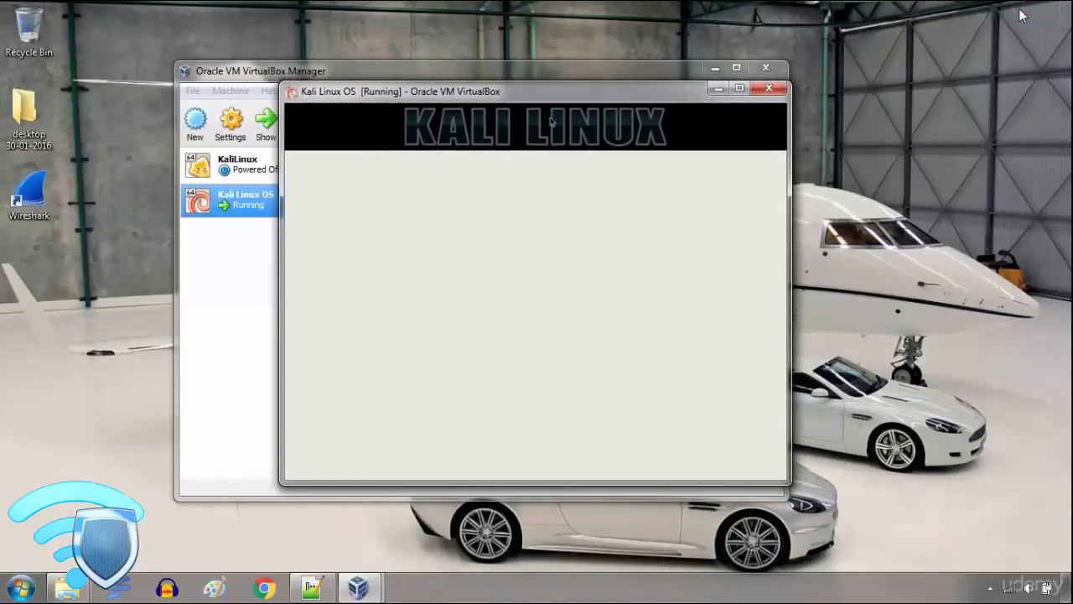
Maximize the machine window and set the installer to English language, India as location and the American English keymap.
{"action": "left_click", "coordinate": [738, 87]}
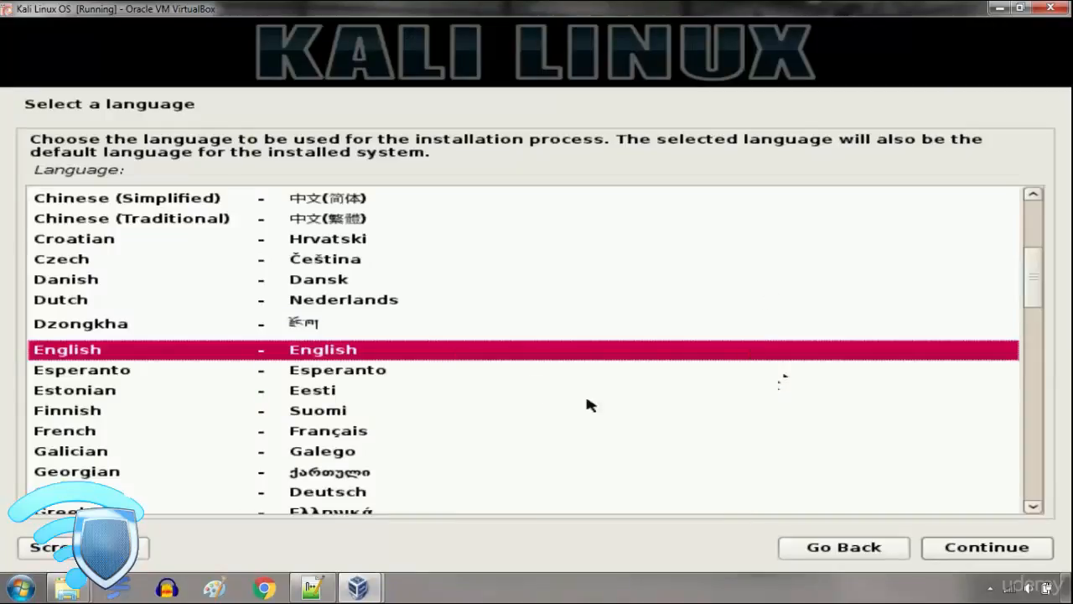
{"action": "left_click", "coordinate": [988, 551]}
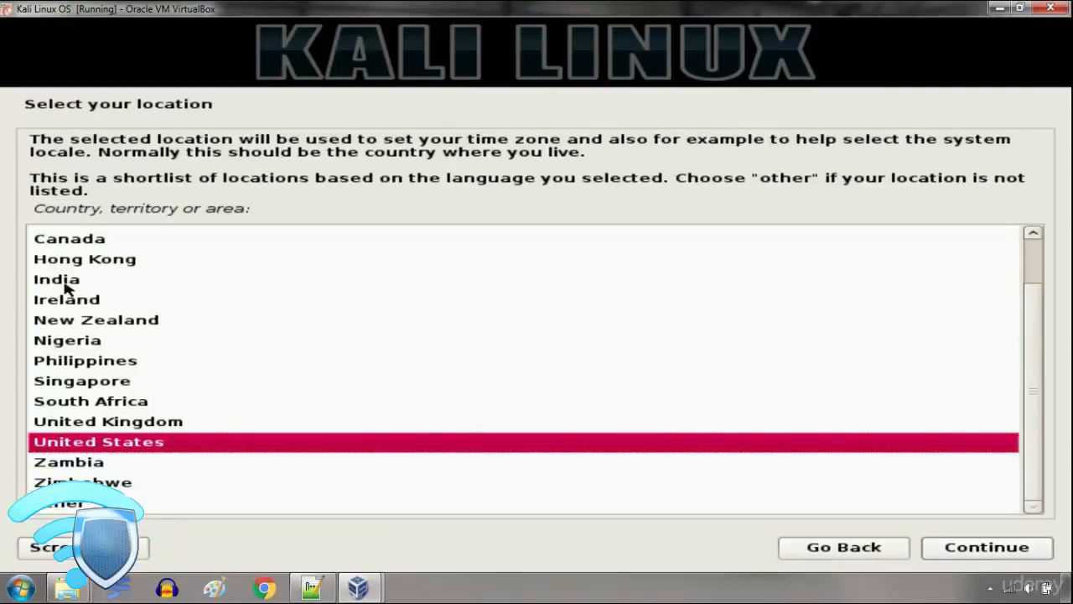
{"action": "left_click", "coordinate": [65, 287]}
{"action": "left_click", "coordinate": [959, 548]}
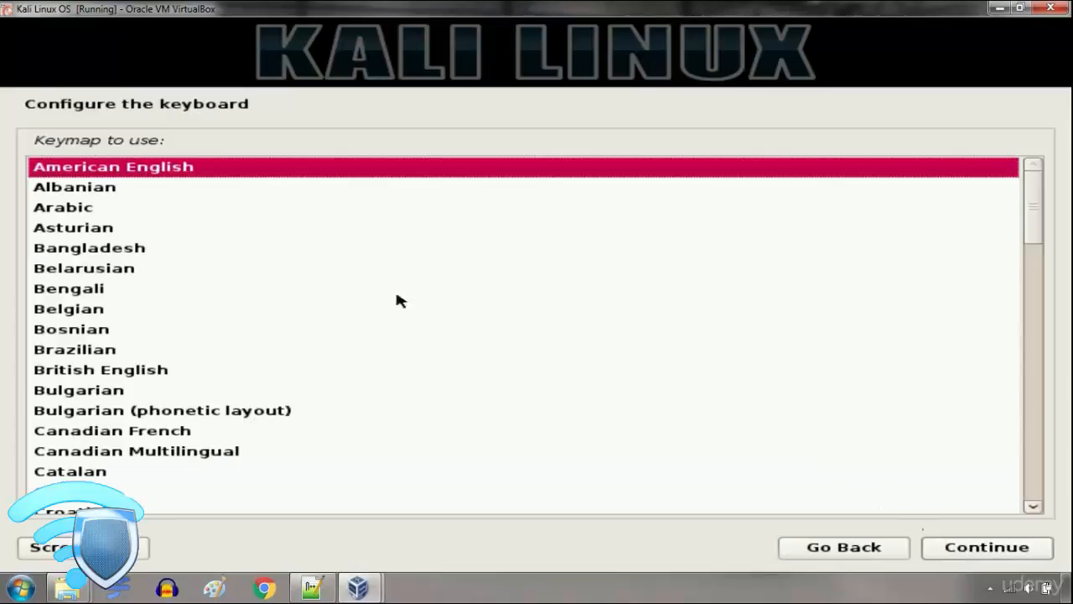
{"action": "left_click", "coordinate": [987, 547]}
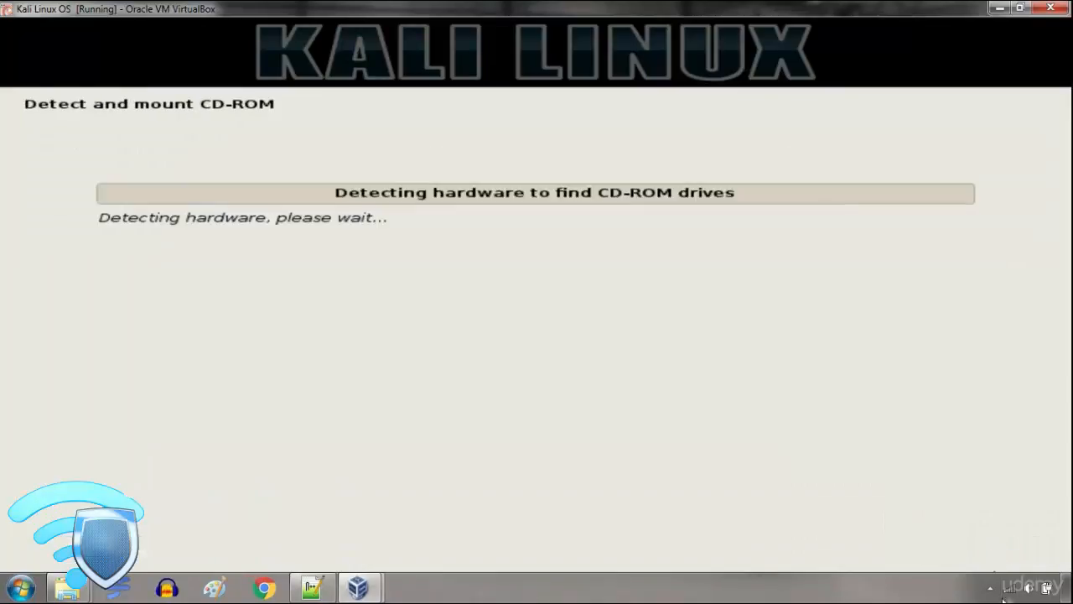
{"action": "left_click", "coordinate": [991, 587]}
{"action": "left_click", "coordinate": [990, 586]}
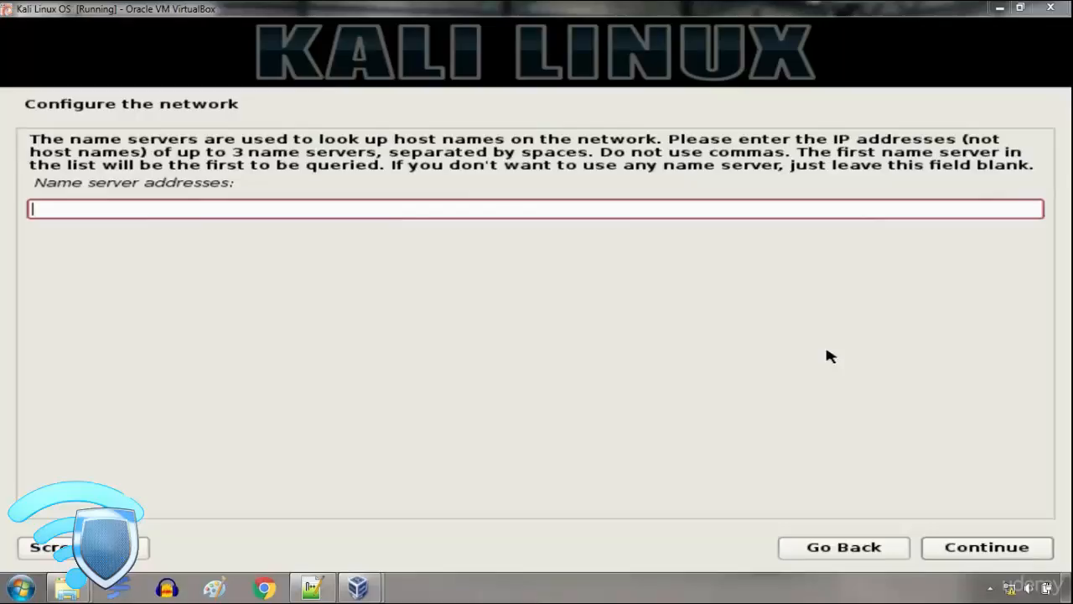
Continue through the network configuration with the name server addresses and domain name left blank.
{"action": "key", "text": "Return"}
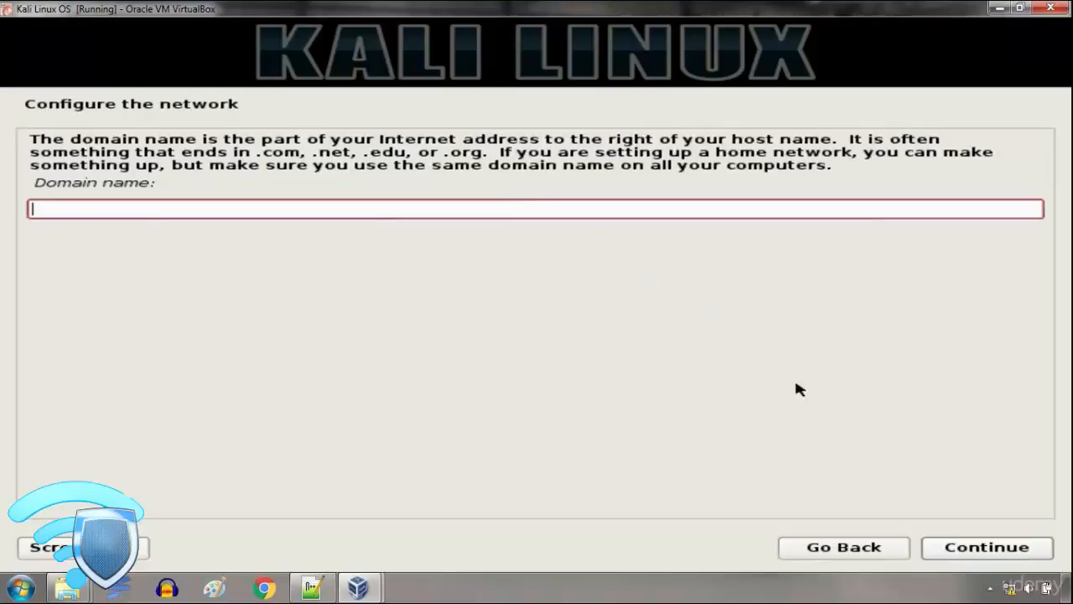
{"action": "left_click", "coordinate": [975, 548]}
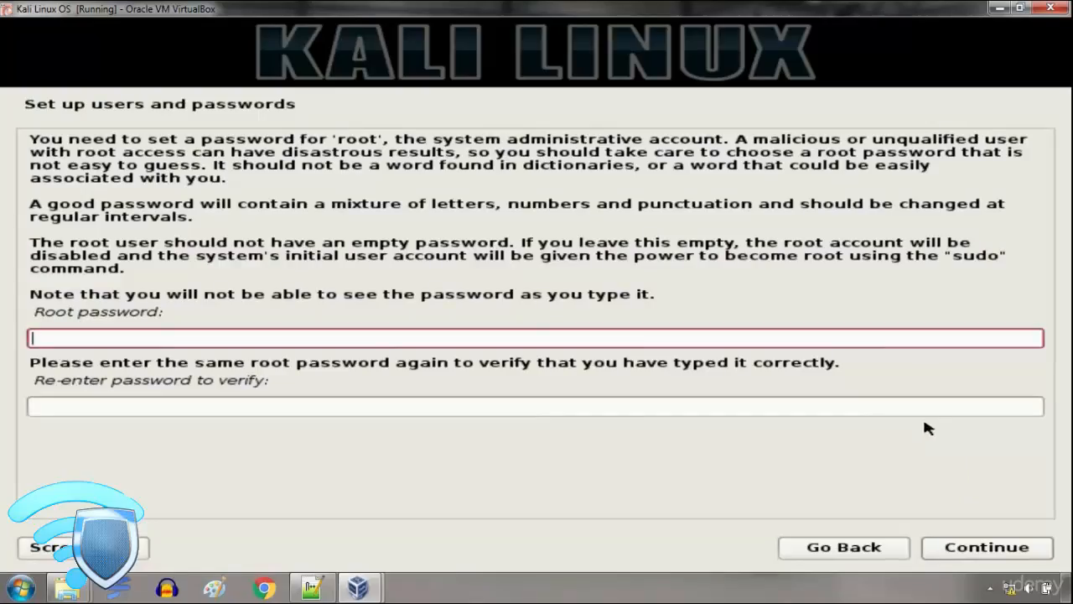
Enter the root password, repeat it for verification and continue the installation.
{"action": "type", "text": "toor"}
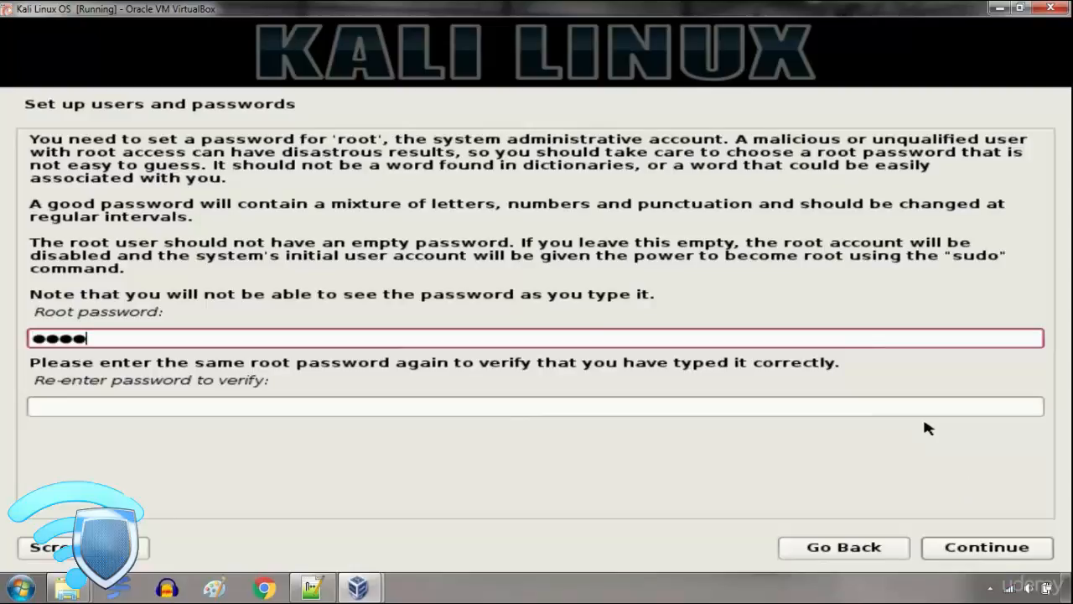
{"action": "key", "text": "Tab"}
{"action": "type", "text": "toor"}
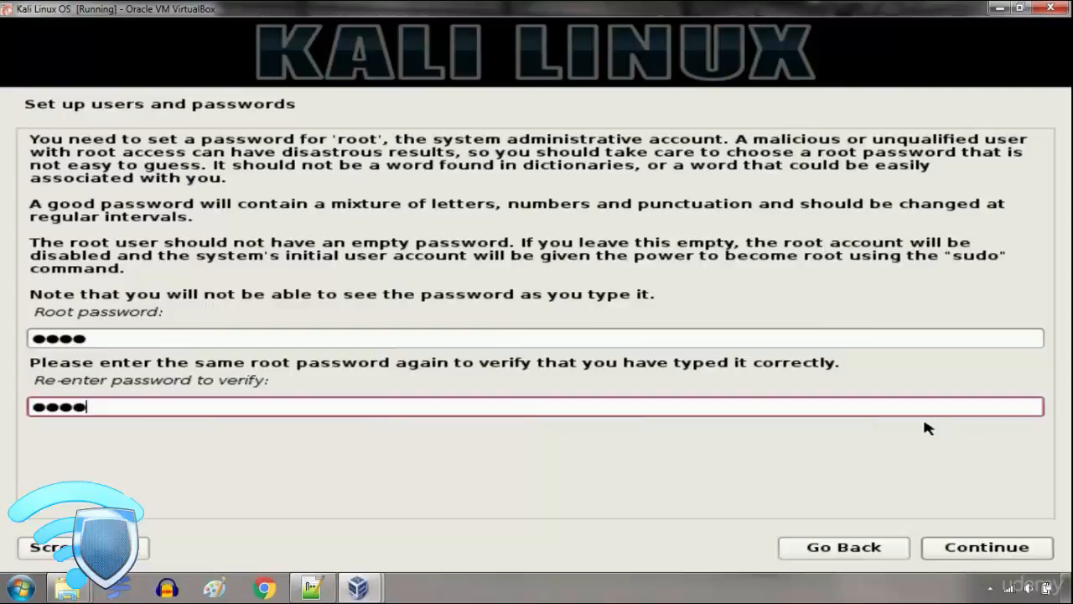
{"action": "left_click", "coordinate": [962, 541]}
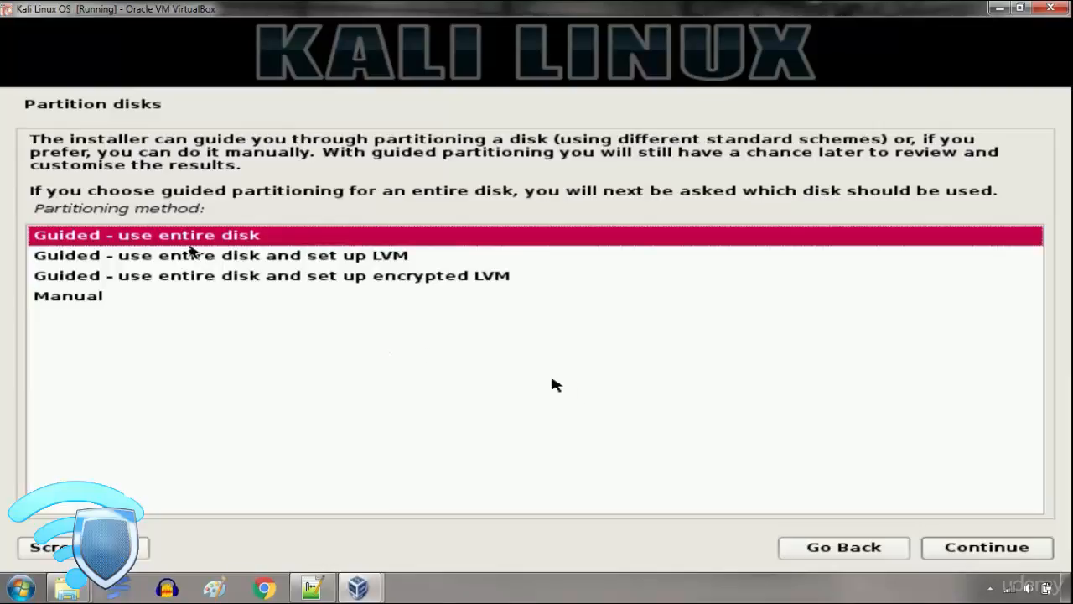
Partition the whole sda virtual disk with the guided method, all files in one partition, and write the changes to disk.
{"action": "left_click", "coordinate": [982, 548]}
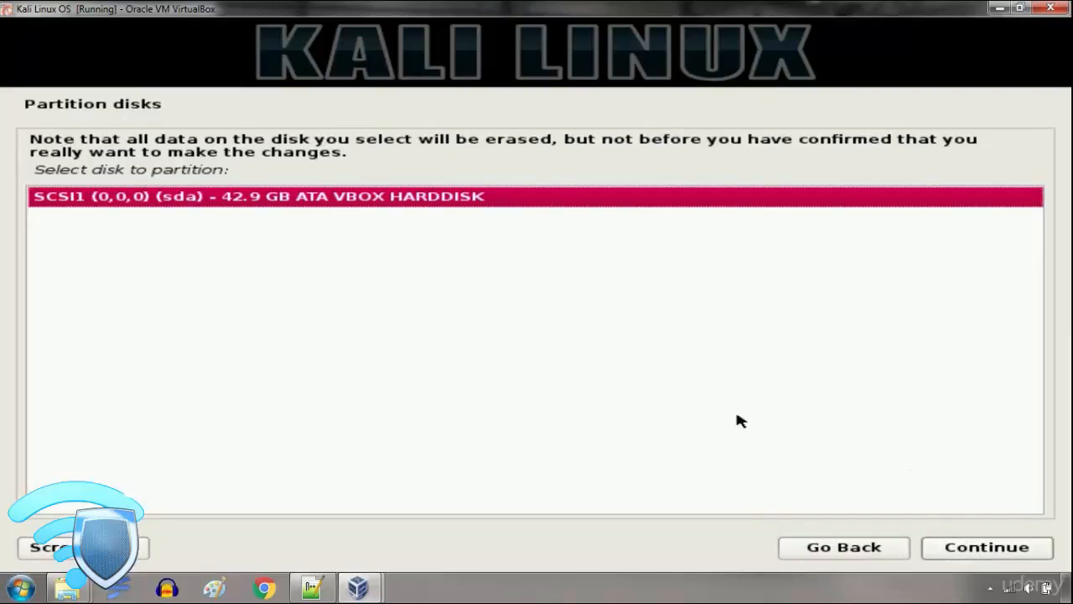
{"action": "left_click", "coordinate": [980, 549]}
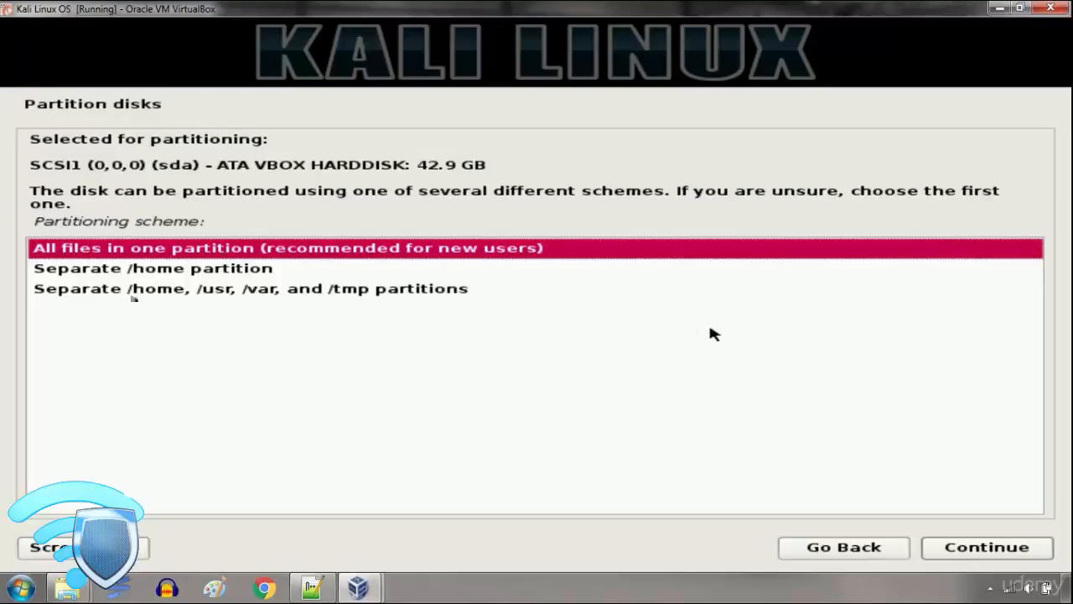
{"action": "left_click", "coordinate": [934, 549]}
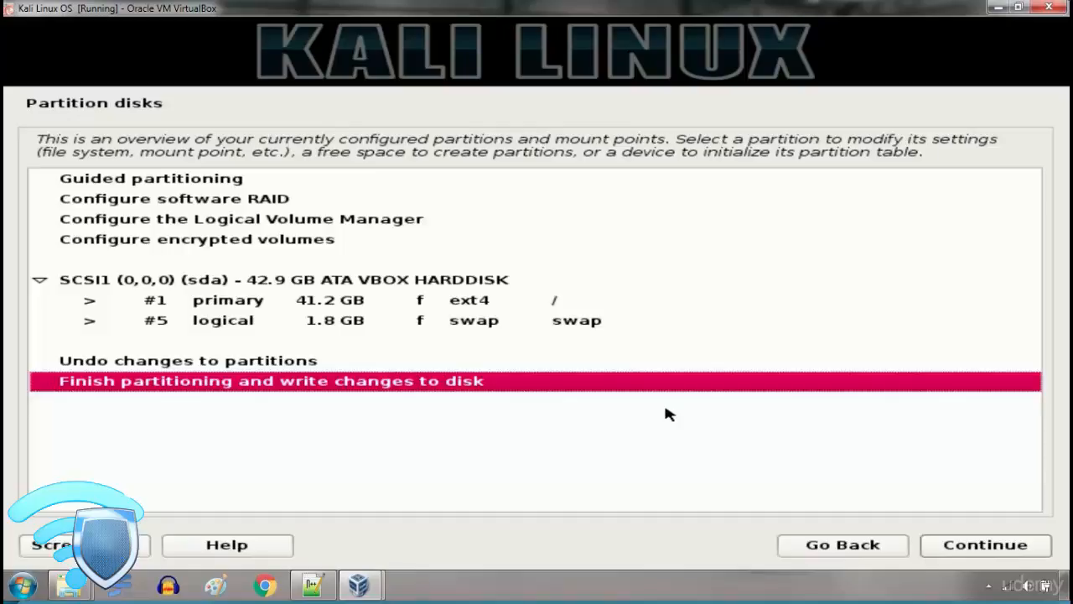
{"action": "left_click", "coordinate": [954, 545]}
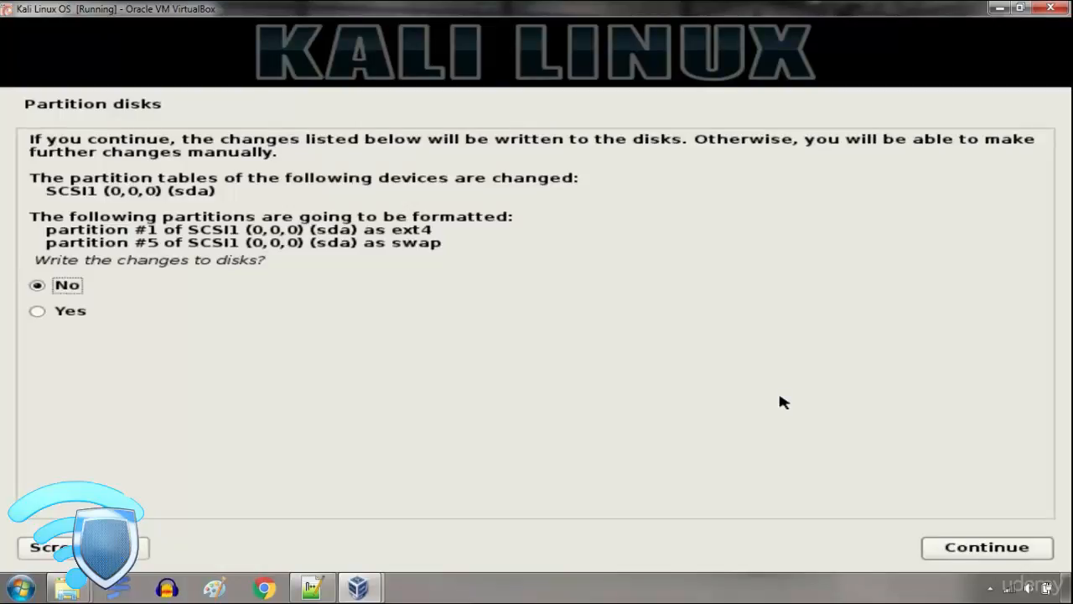
{"action": "left_click", "coordinate": [40, 312]}
{"action": "left_click", "coordinate": [1015, 552]}
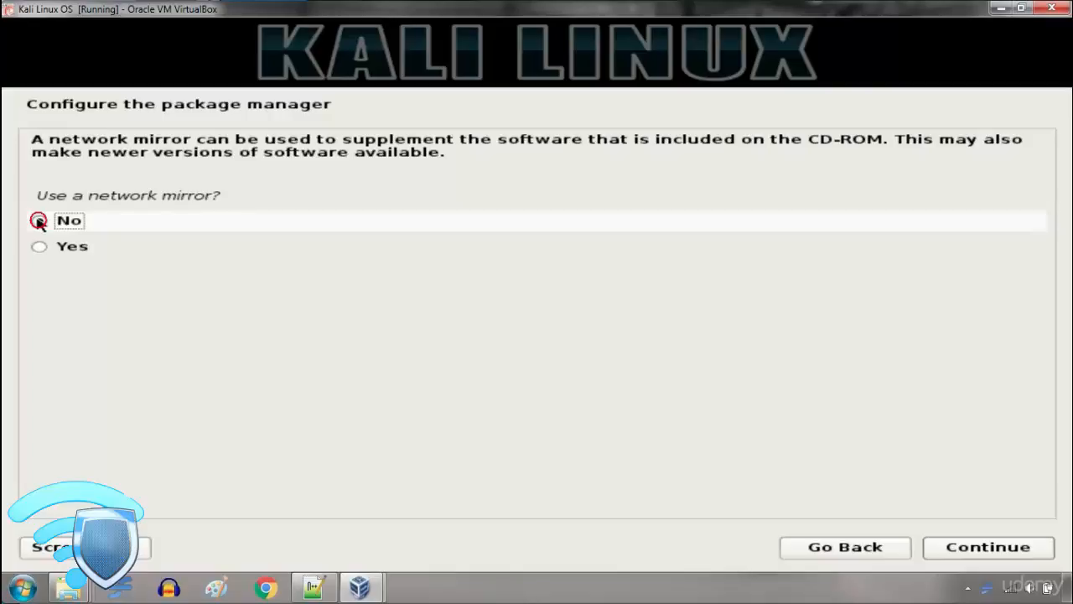
Decline the network mirror and install the GRUB boot loader to the master boot record.
{"action": "left_click", "coordinate": [39, 221]}
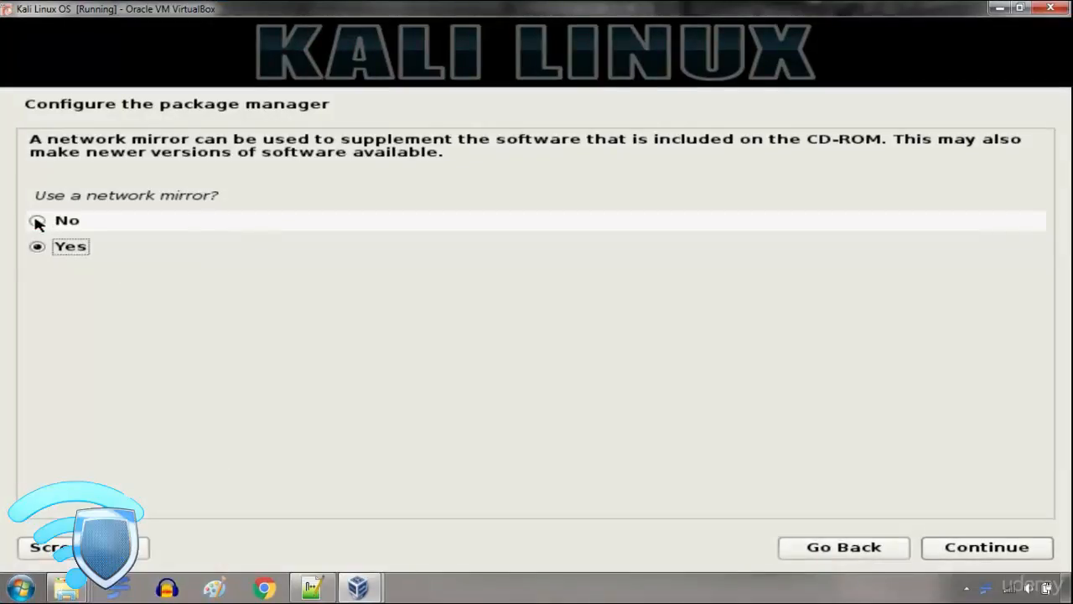
{"action": "left_click", "coordinate": [1002, 550]}
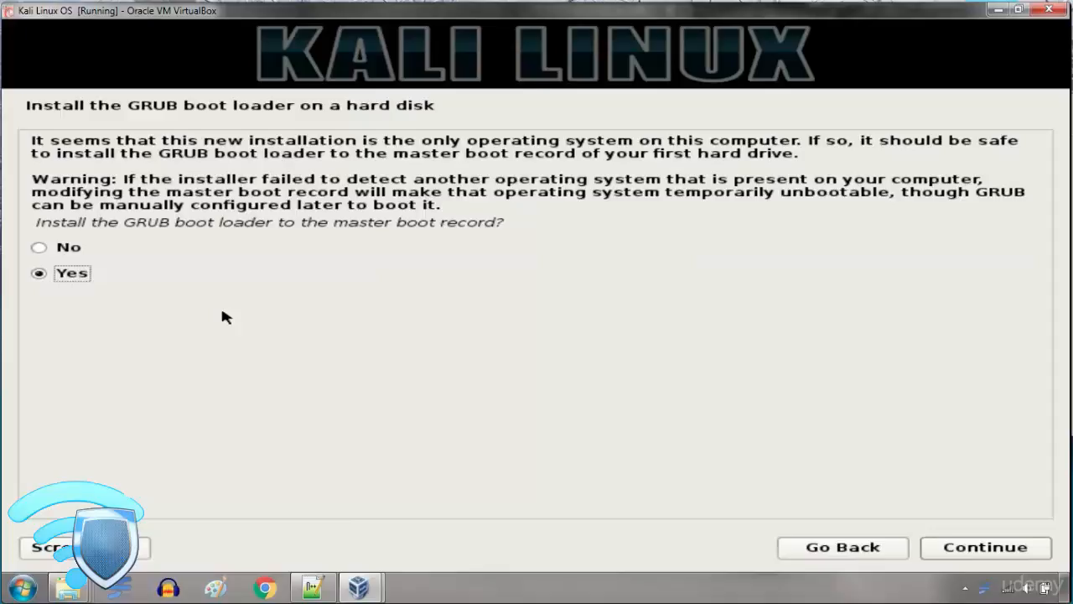
{"action": "left_click", "coordinate": [966, 551]}
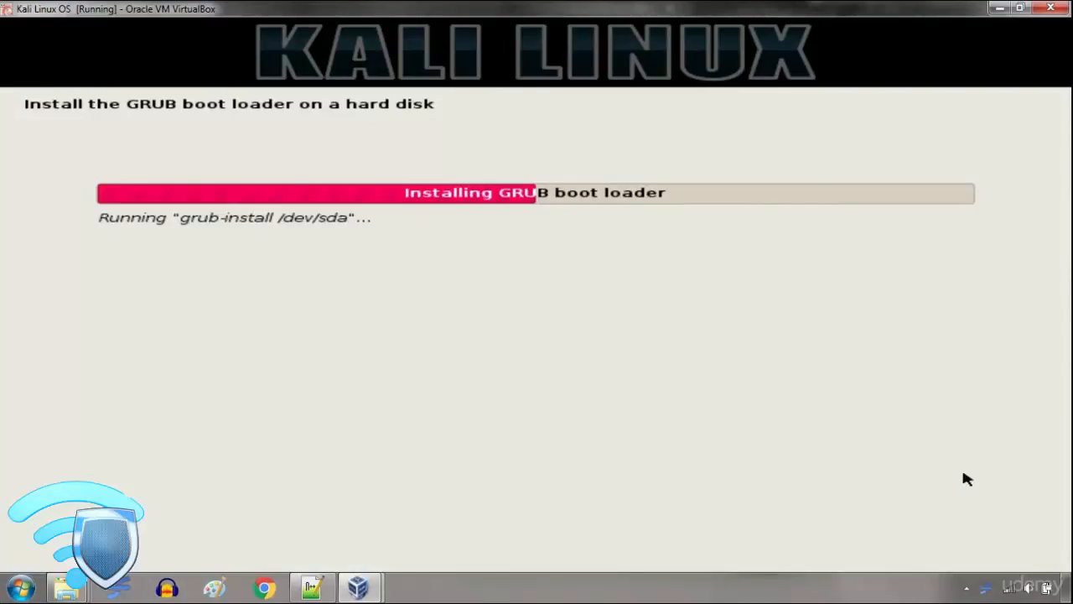
{"action": "left_click", "coordinate": [967, 588]}
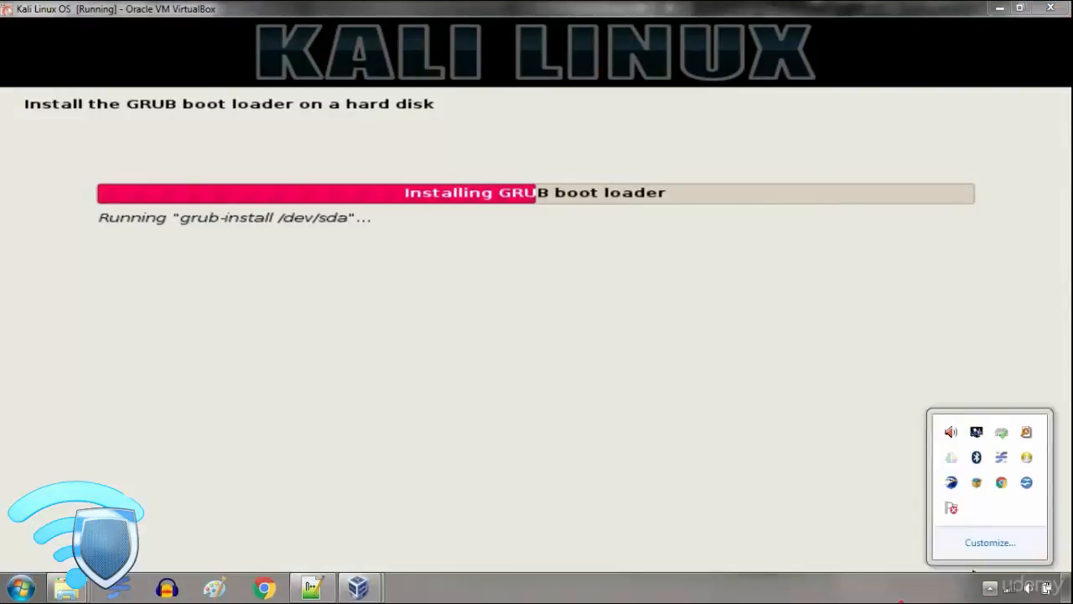
{"action": "left_click", "coordinate": [902, 600]}
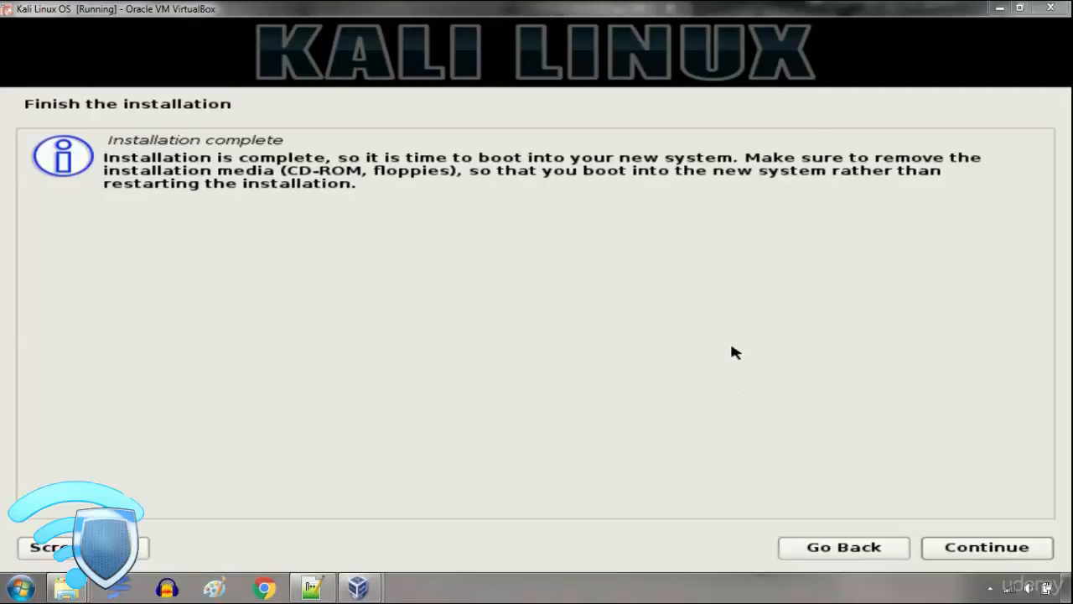
Finish the Kali Linux installation and reboot into the new system.
{"action": "left_click", "coordinate": [971, 549]}
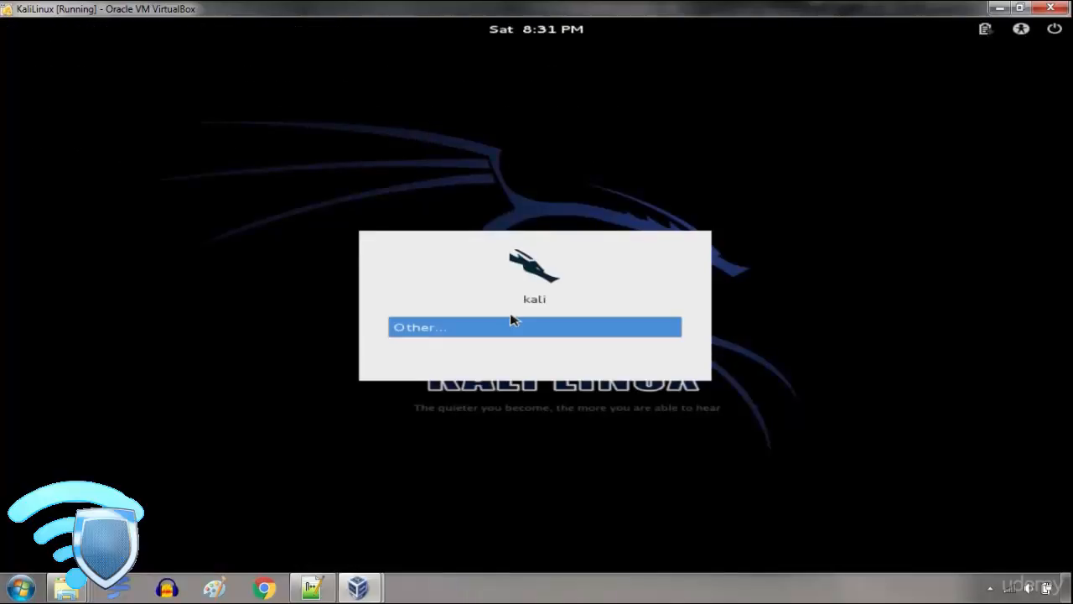
Log in to Kali Linux through the Other account entry as root, entering the account password.
{"action": "left_click", "coordinate": [514, 325]}
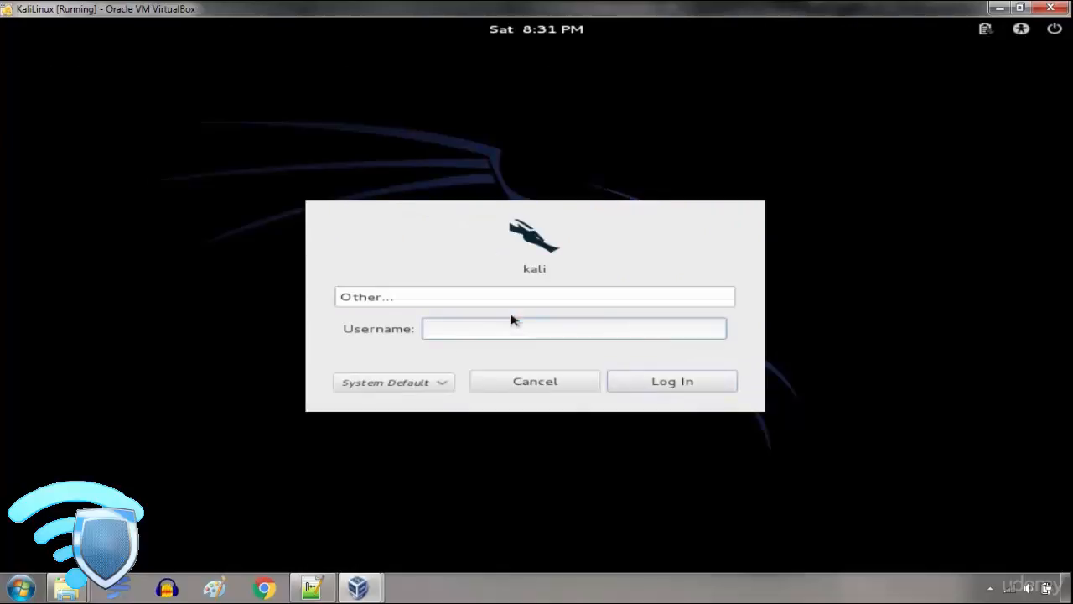
{"action": "type", "text": "root"}
{"action": "key", "text": "Return"}
{"action": "type", "text": "toor"}
{"action": "key", "text": "Return"}
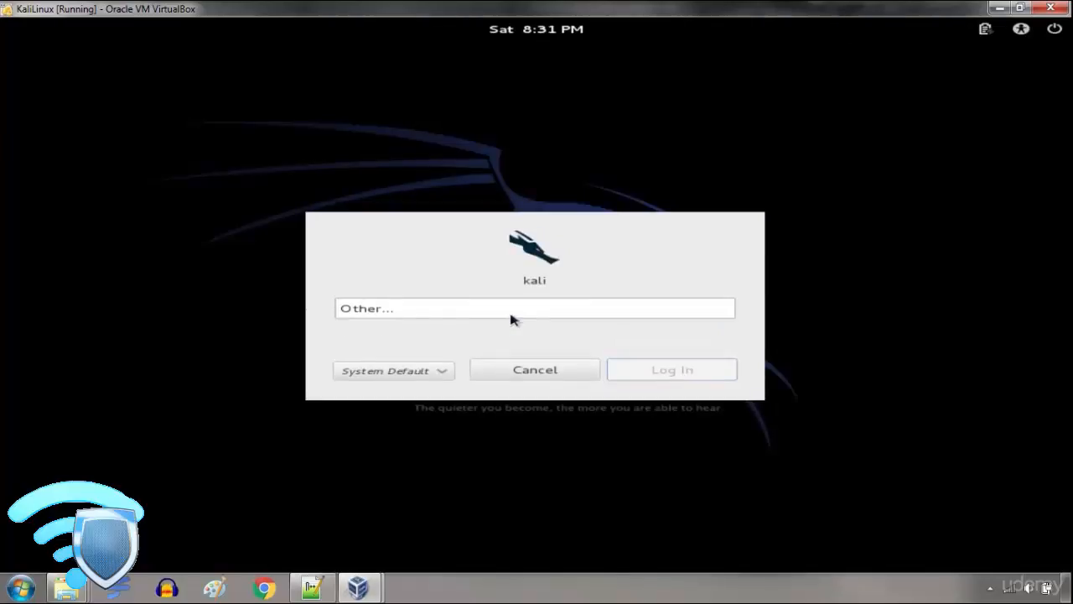